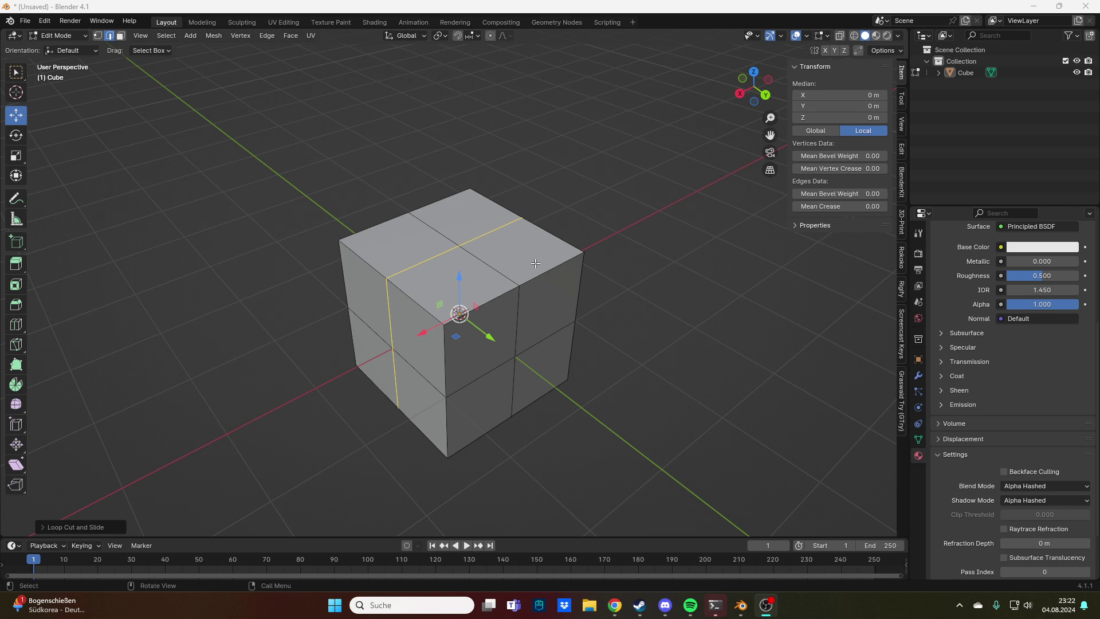
Step: Examine the subdivided cube's vertices in vertex selection mode, picking out the corner where the top and side faces meet
{"action": "middle_click_drag", "start_coordinate": [591, 249], "coordinate": [637, 292]}
{"action": "scroll", "coordinate": [607, 264], "scroll_direction": "up", "scroll_amount": 2}
{"action": "key", "text": "1"}
{"action": "left_click", "coordinate": [482, 314]}
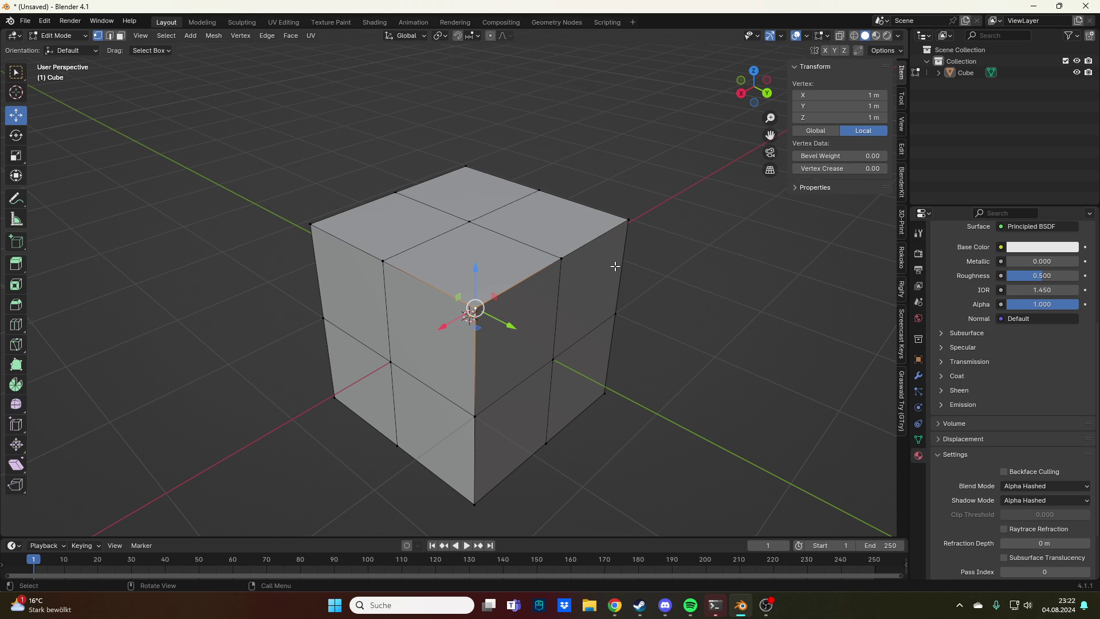
{"action": "left_click", "coordinate": [687, 291]}
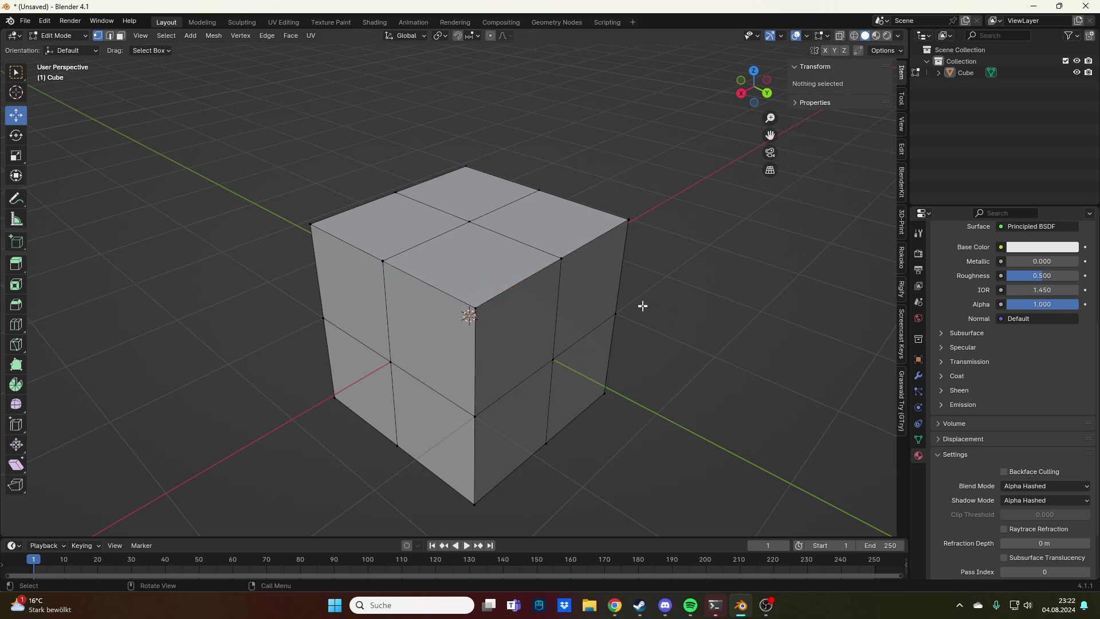
{"action": "scroll", "coordinate": [639, 355], "scroll_direction": "down", "scroll_amount": 3}
{"action": "scroll", "coordinate": [635, 312], "scroll_direction": "up", "scroll_amount": 3}
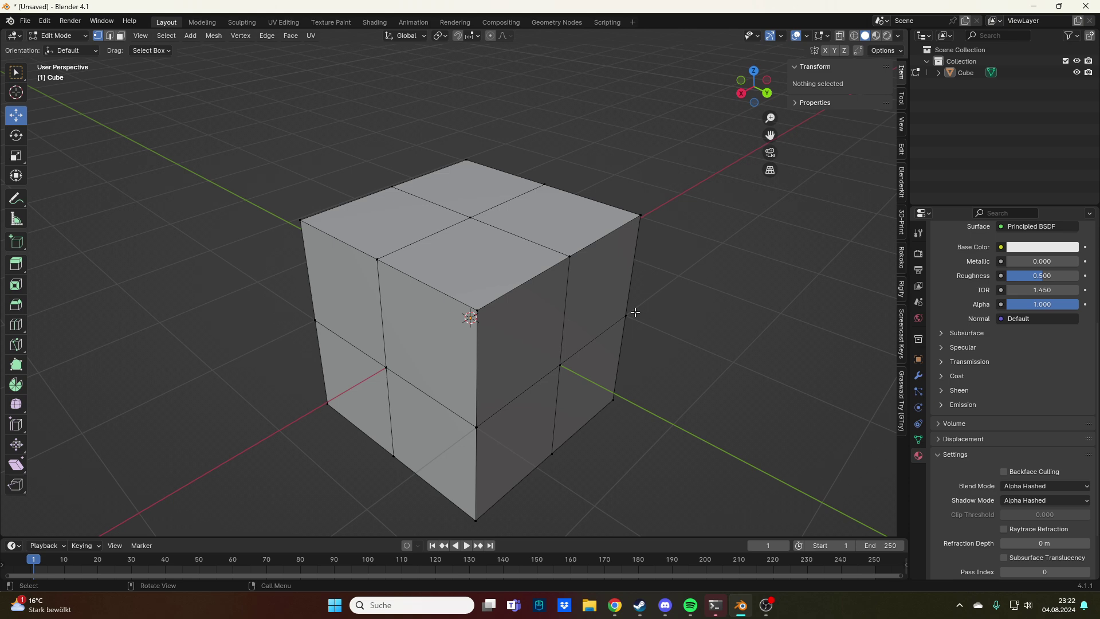
Step: Switch the cube to Vertex Paint mode and set the Draw brush's blending mode to Erase Alpha
{"action": "middle_click_drag", "start_coordinate": [184, 86], "coordinate": [172, 85]}
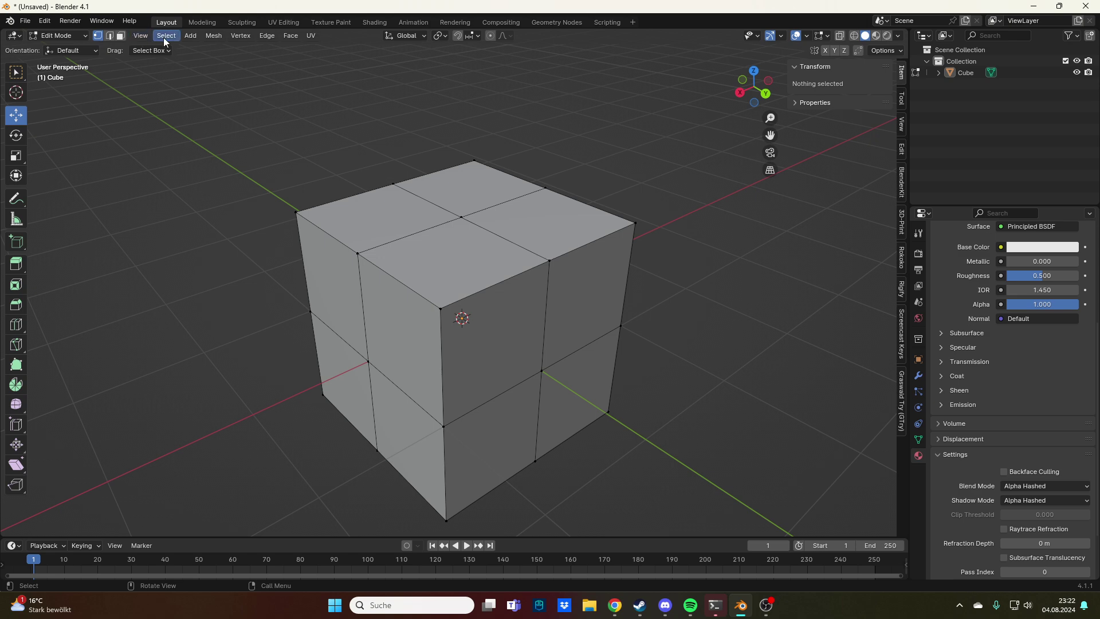
{"action": "left_click", "coordinate": [70, 35]}
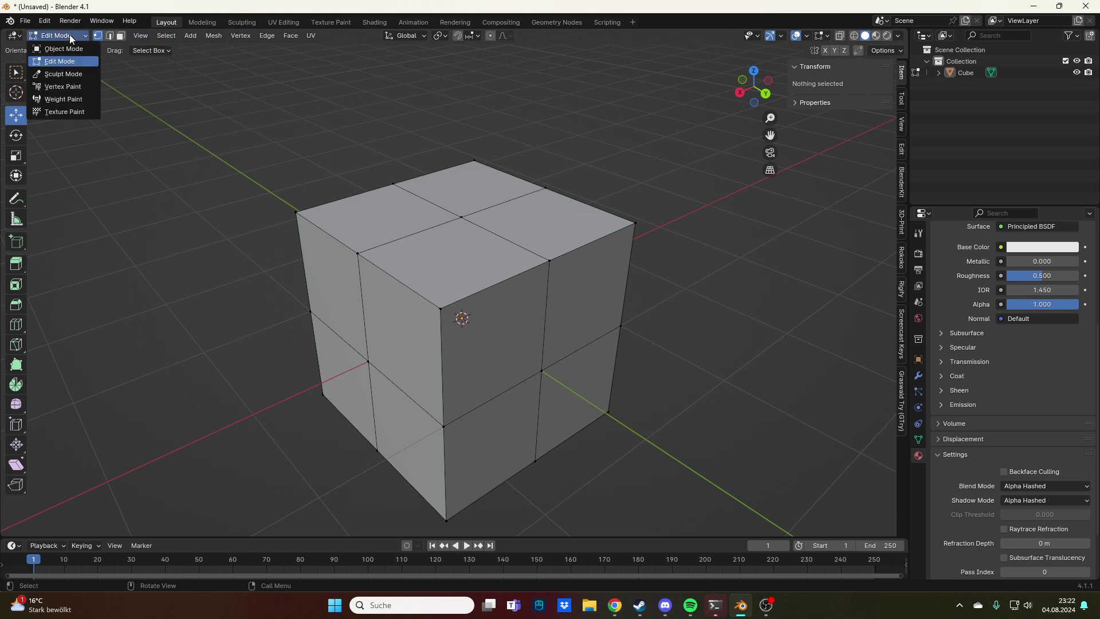
{"action": "left_click", "coordinate": [61, 87]}
{"action": "scroll", "coordinate": [363, 218], "scroll_direction": "down", "scroll_amount": 2}
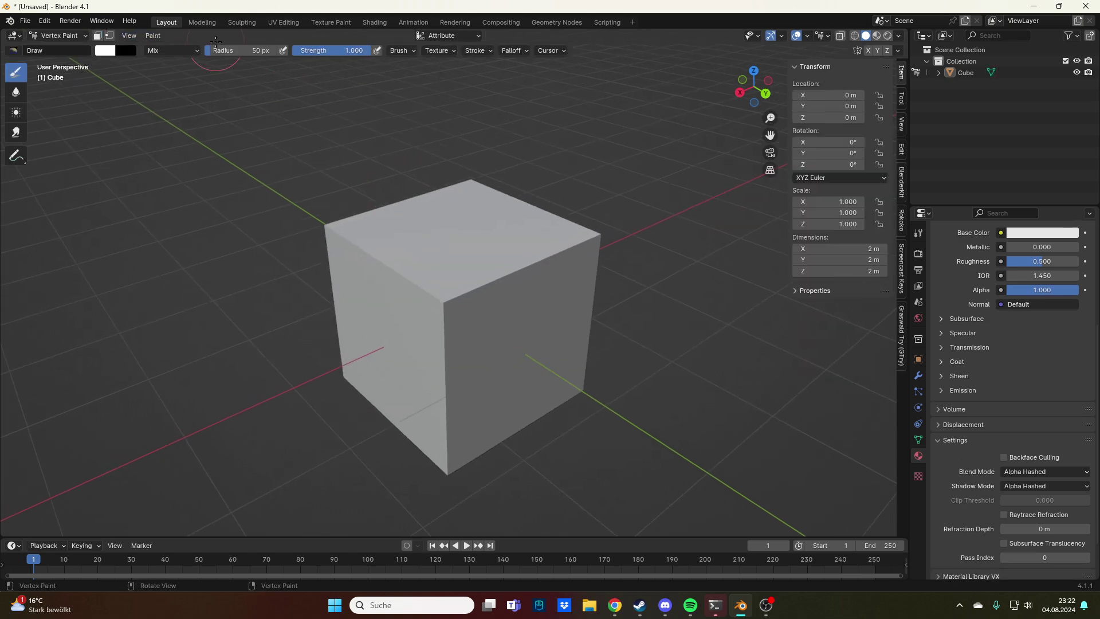
{"action": "left_click", "coordinate": [171, 50]}
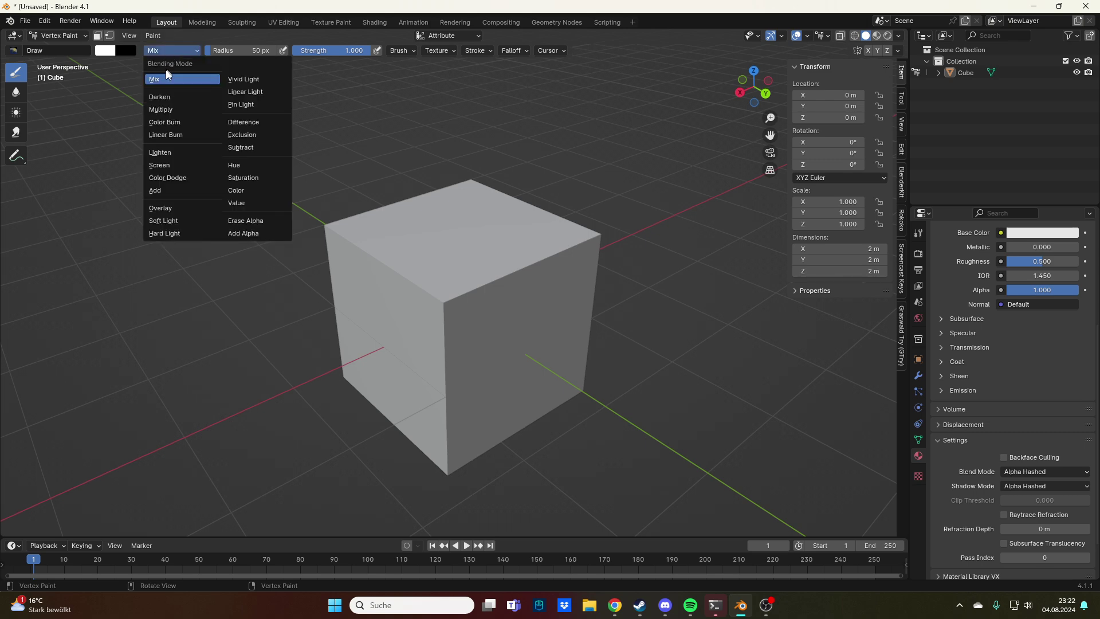
{"action": "left_click", "coordinate": [273, 222]}
Step: Open the Shading workspace and merge the file browser and image editor areas into the 3D viewport and node editor
{"action": "middle_click_drag", "start_coordinate": [581, 184], "coordinate": [401, 144]}
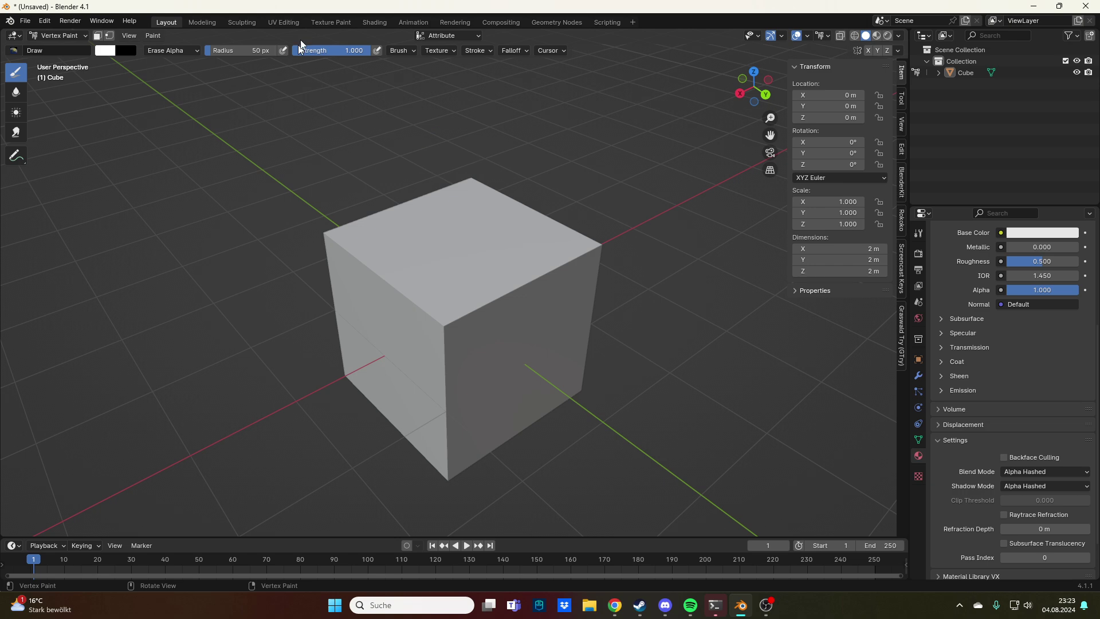
{"action": "left_click", "coordinate": [374, 22]}
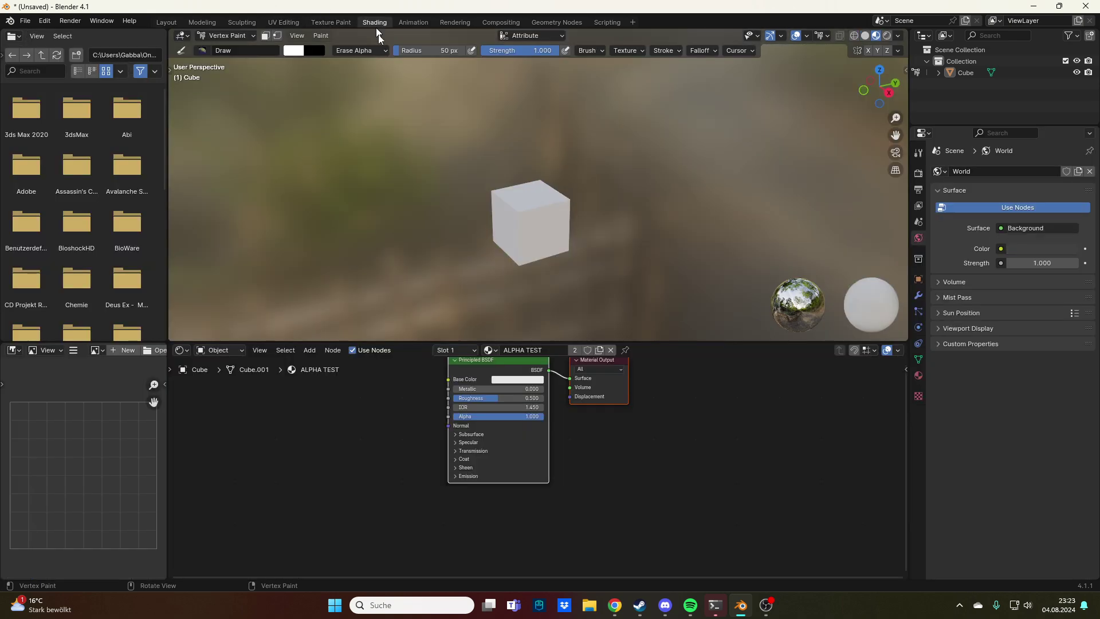
{"action": "right_click", "coordinate": [167, 262]}
{"action": "left_click", "coordinate": [172, 288]}
{"action": "left_click", "coordinate": [142, 265]}
{"action": "right_click", "coordinate": [168, 445]}
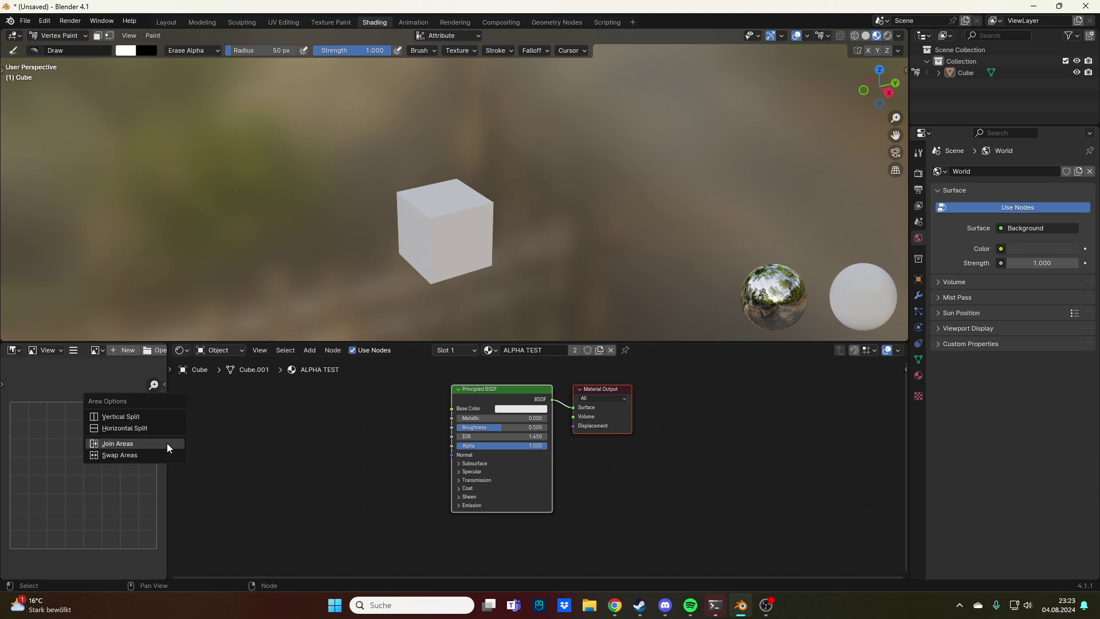
{"action": "left_click", "coordinate": [167, 444]}
{"action": "left_click", "coordinate": [141, 444]}
Step: Add a Color Attribute node to the ALPHA TEST material, placed before the Principled BSDF
{"action": "key", "text": "shift+a"}
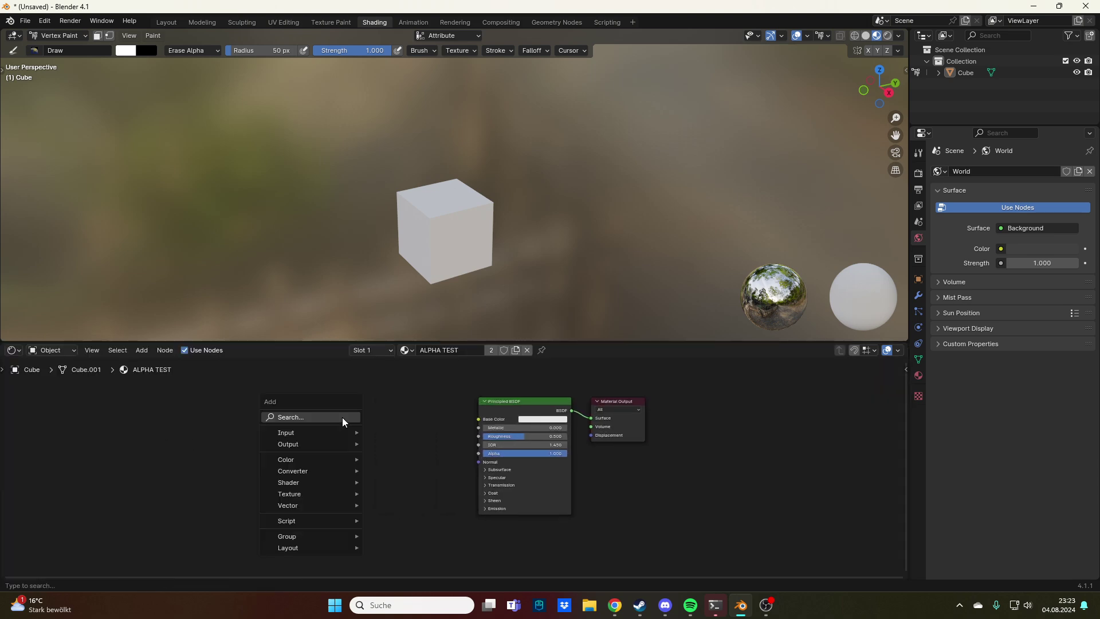
{"action": "left_click", "coordinate": [342, 418]}
{"action": "type", "text": "att"}
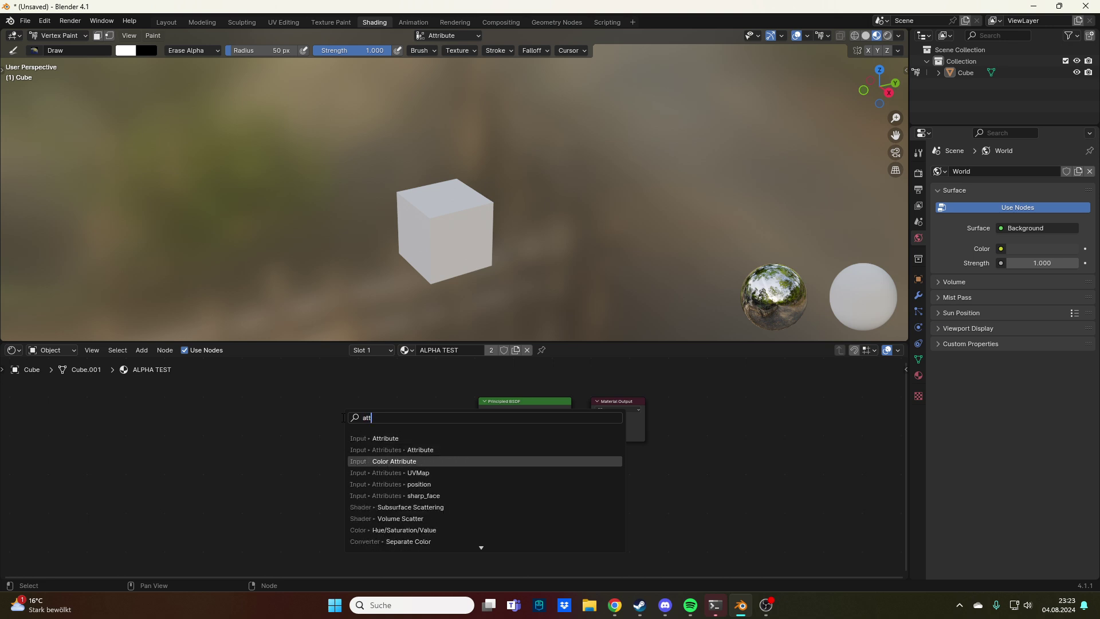
{"action": "left_click", "coordinate": [474, 462]}
{"action": "left_click", "coordinate": [439, 433]}
{"action": "scroll", "coordinate": [424, 424], "scroll_direction": "up", "scroll_amount": 2}
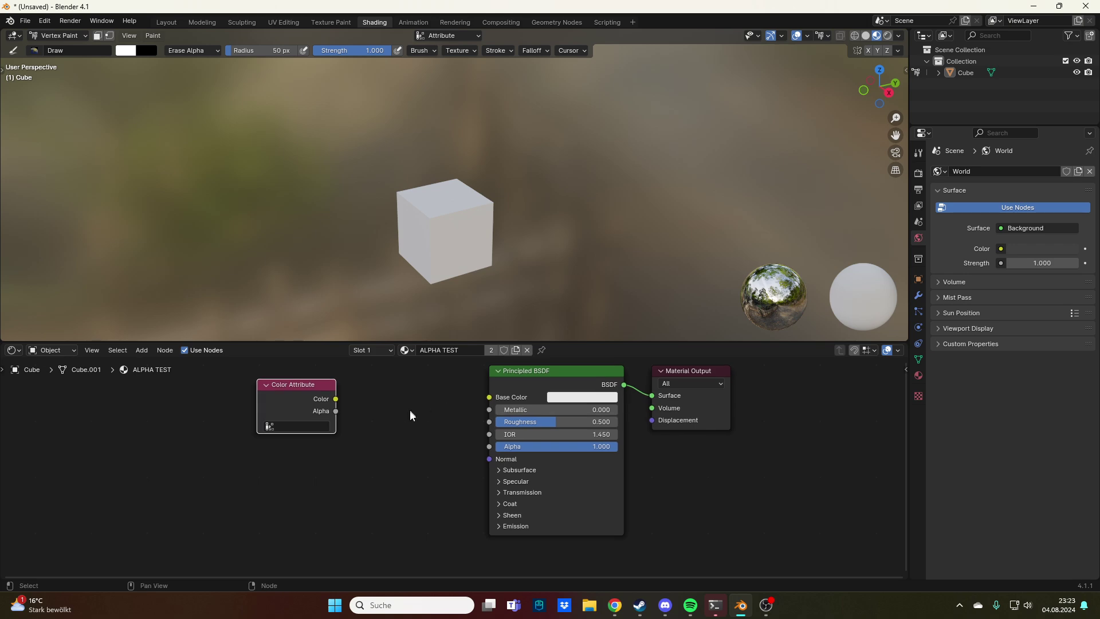
Step: Connect the Color Attribute's Color output to the Principled BSDF's Base Color and its Alpha output to Alpha
{"action": "left_click_drag", "start_coordinate": [338, 421], "coordinate": [491, 419]}
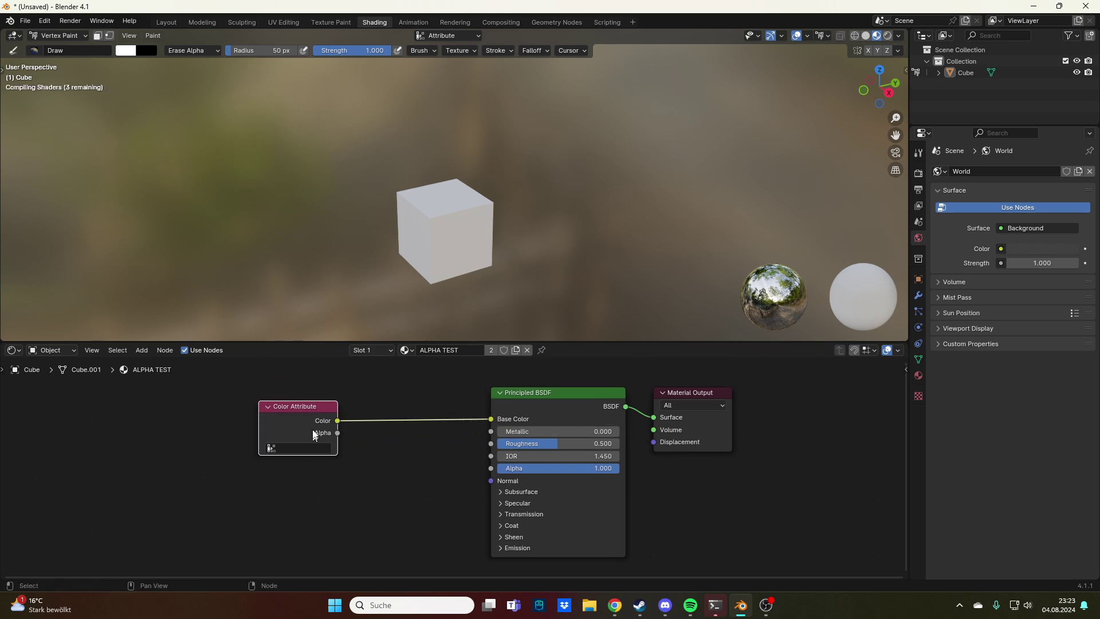
{"action": "left_click_drag", "start_coordinate": [337, 434], "coordinate": [491, 469]}
{"action": "middle_click_drag", "start_coordinate": [477, 471], "coordinate": [530, 471]}
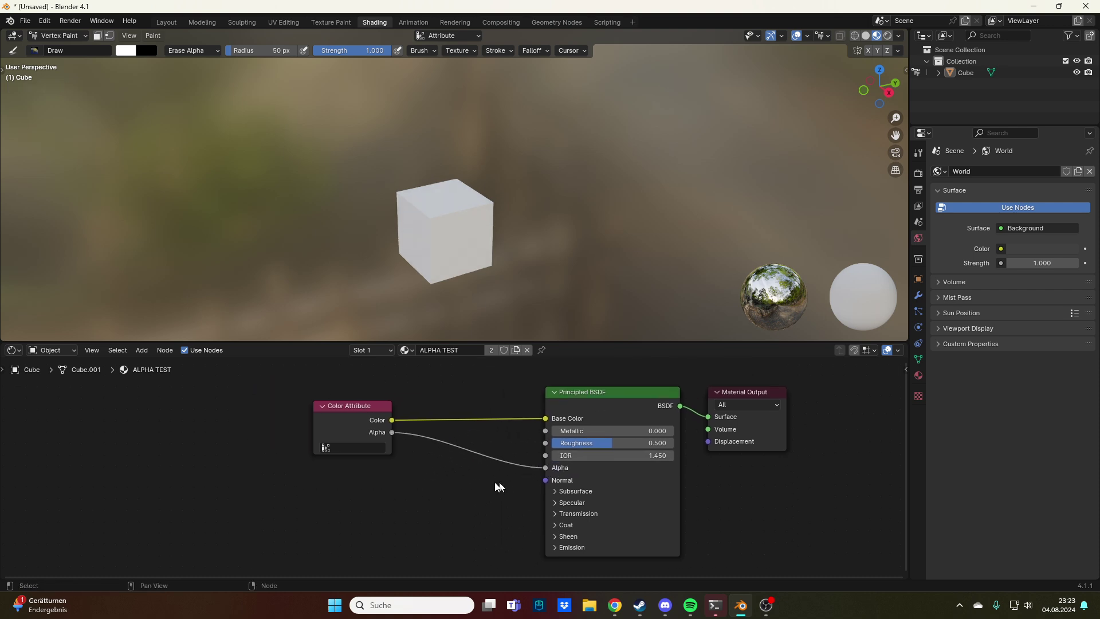
{"action": "scroll", "coordinate": [453, 469], "scroll_direction": "up", "scroll_amount": 2}
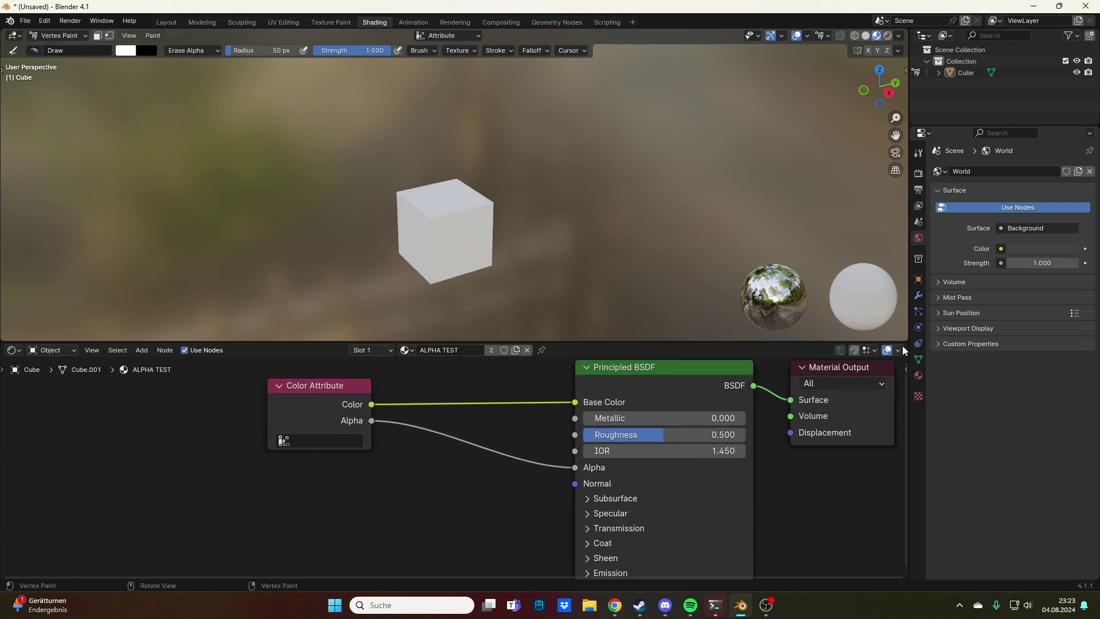
Step: Replace the cube's existing color attribute with a white one named Color, using the Vertex domain and Color data type
{"action": "left_click", "coordinate": [919, 360]}
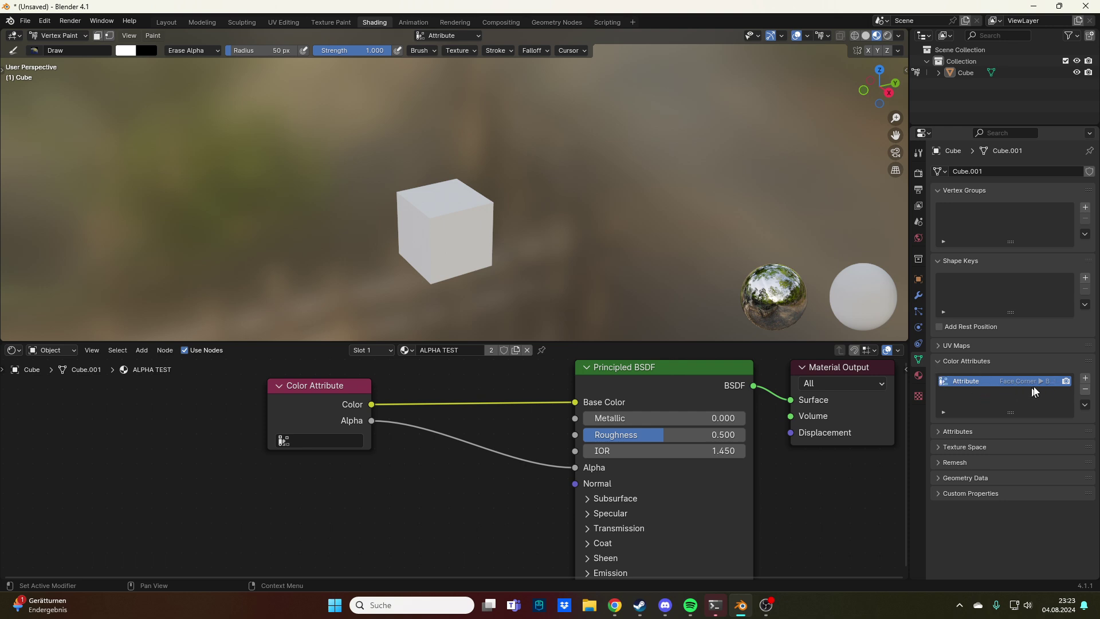
{"action": "left_click", "coordinate": [1086, 390]}
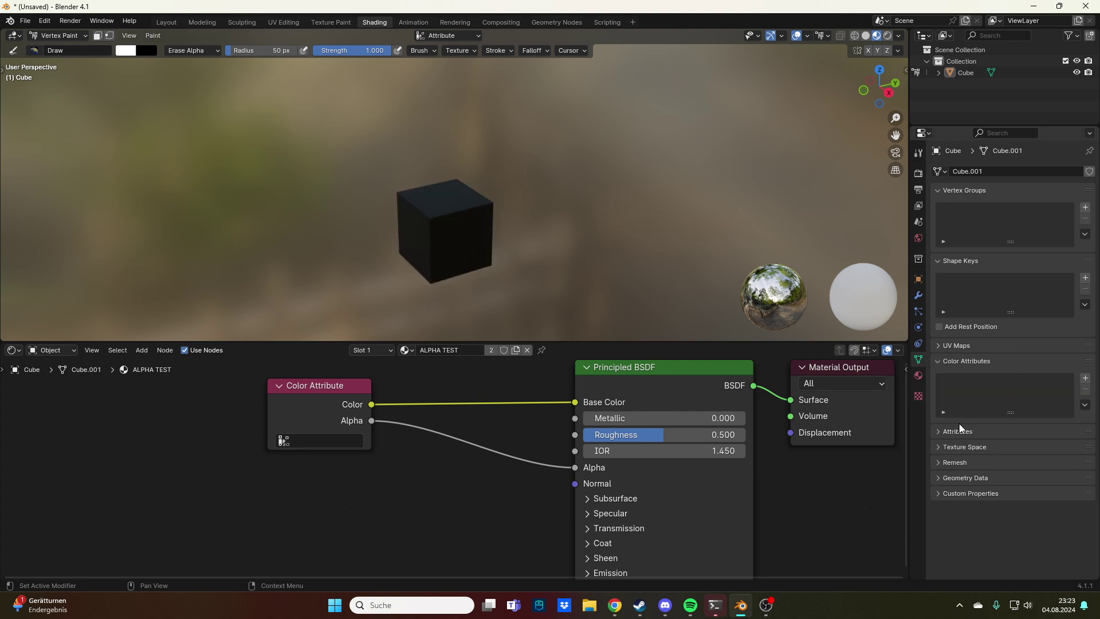
{"action": "left_click", "coordinate": [1086, 380]}
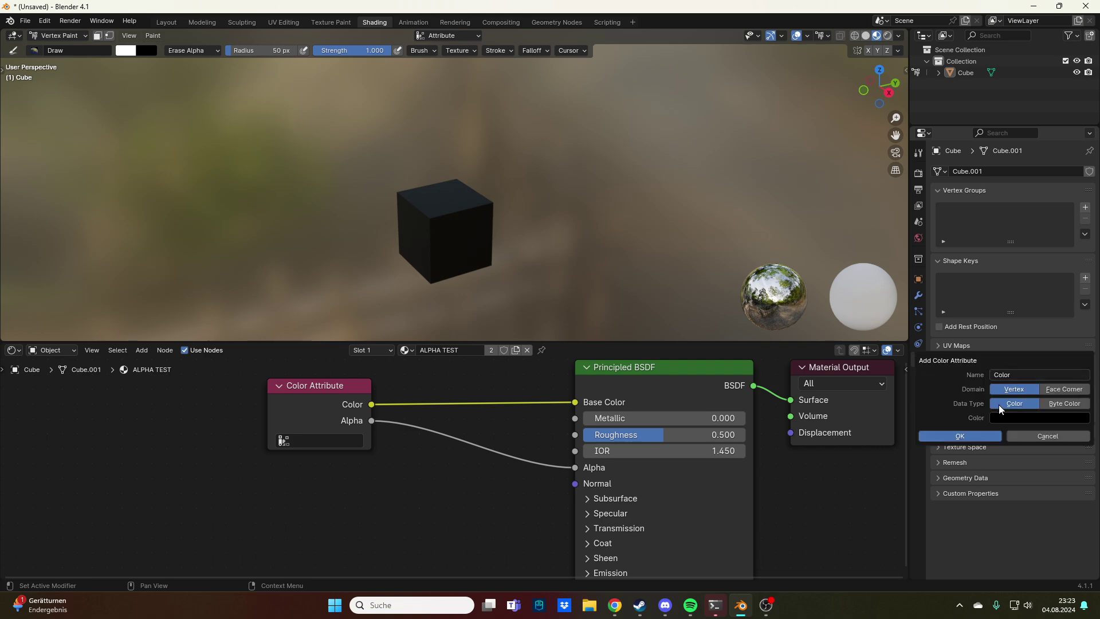
{"action": "left_click", "coordinate": [1058, 417]}
{"action": "left_click_drag", "start_coordinate": [1083, 286], "coordinate": [1080, 234]}
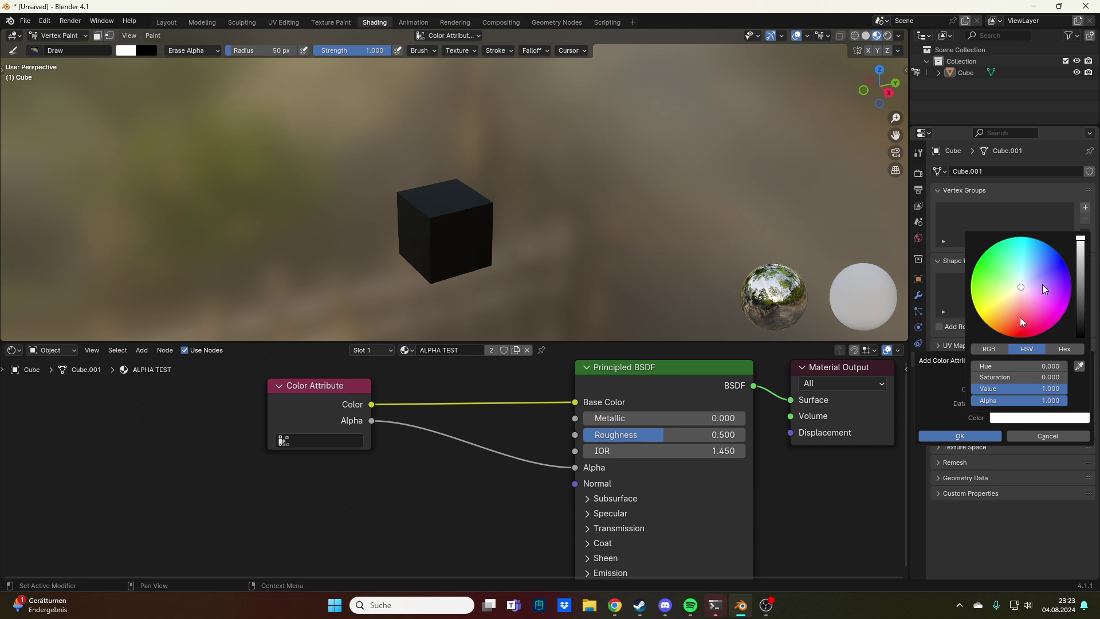
{"action": "left_click", "coordinate": [957, 437]}
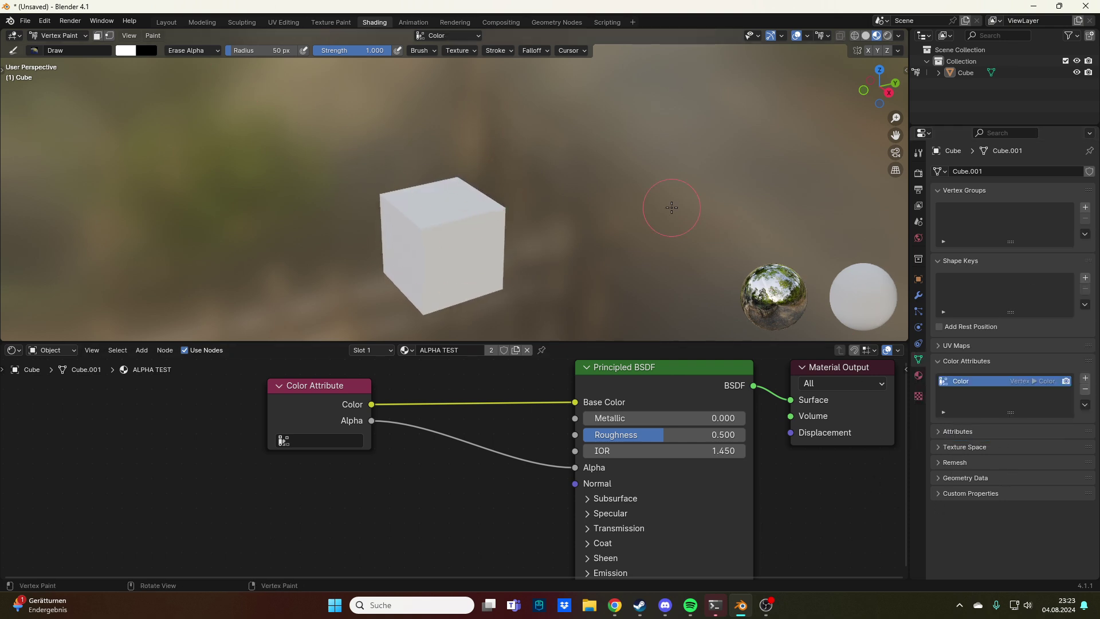
Step: Return to the Layout workspace and show the cube in Material Preview shading
{"action": "left_click", "coordinate": [166, 22]}
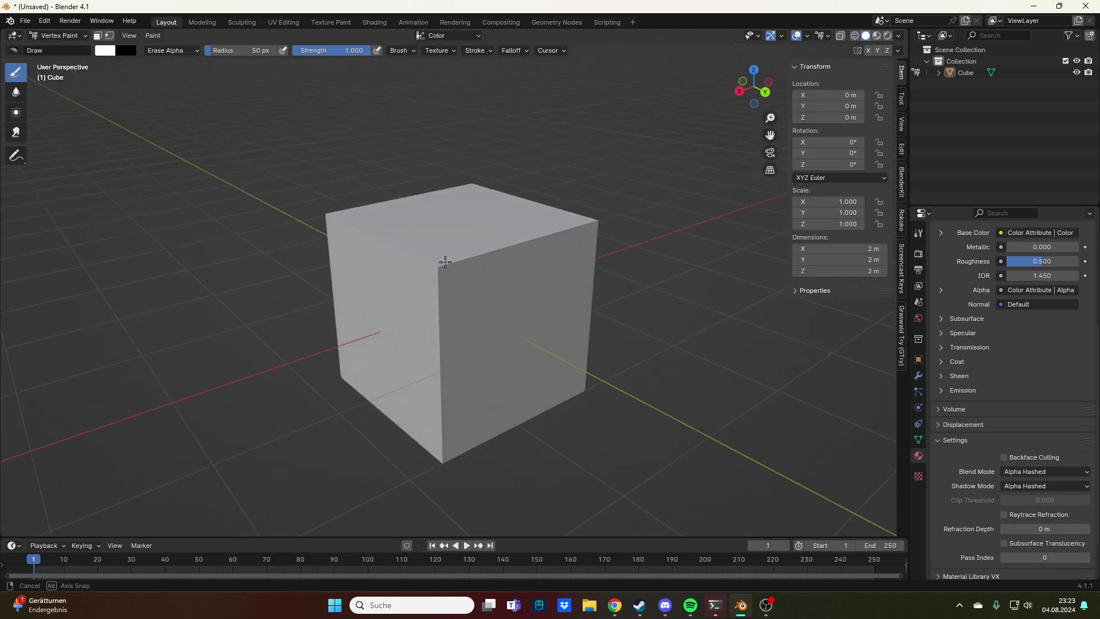
{"action": "middle_click_drag", "start_coordinate": [488, 260], "coordinate": [455, 240]}
{"action": "key", "text": "z"}
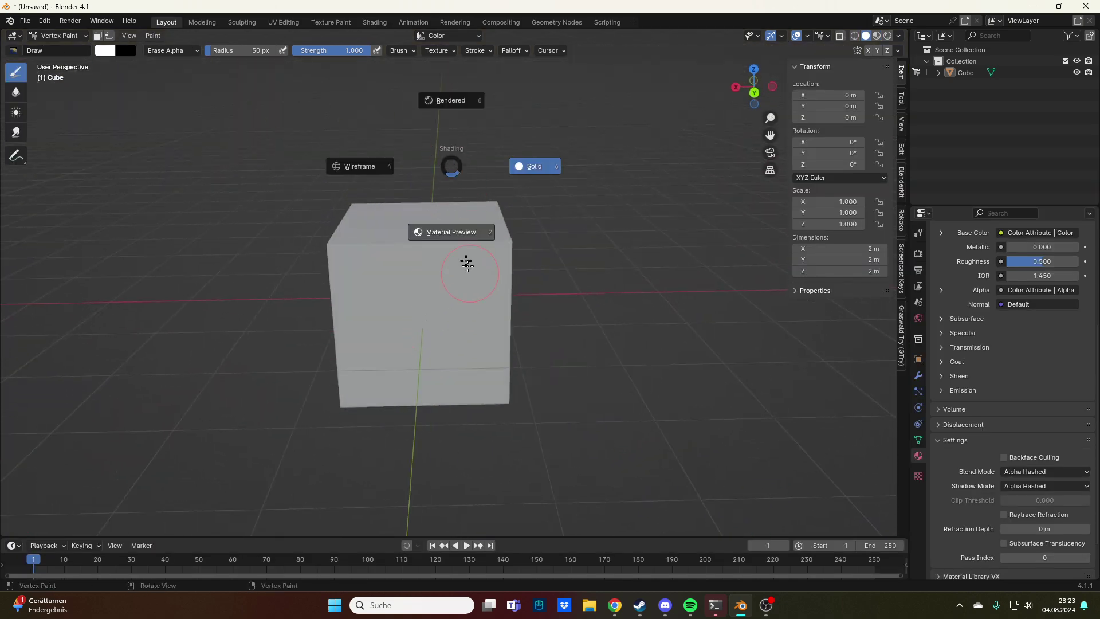
{"action": "left_click", "coordinate": [461, 247]}
Step: Erase the alpha of the cube's bottom vertices with brush strokes across the lower corners and underside
{"action": "middle_click_drag", "start_coordinate": [609, 330], "coordinate": [576, 309]}
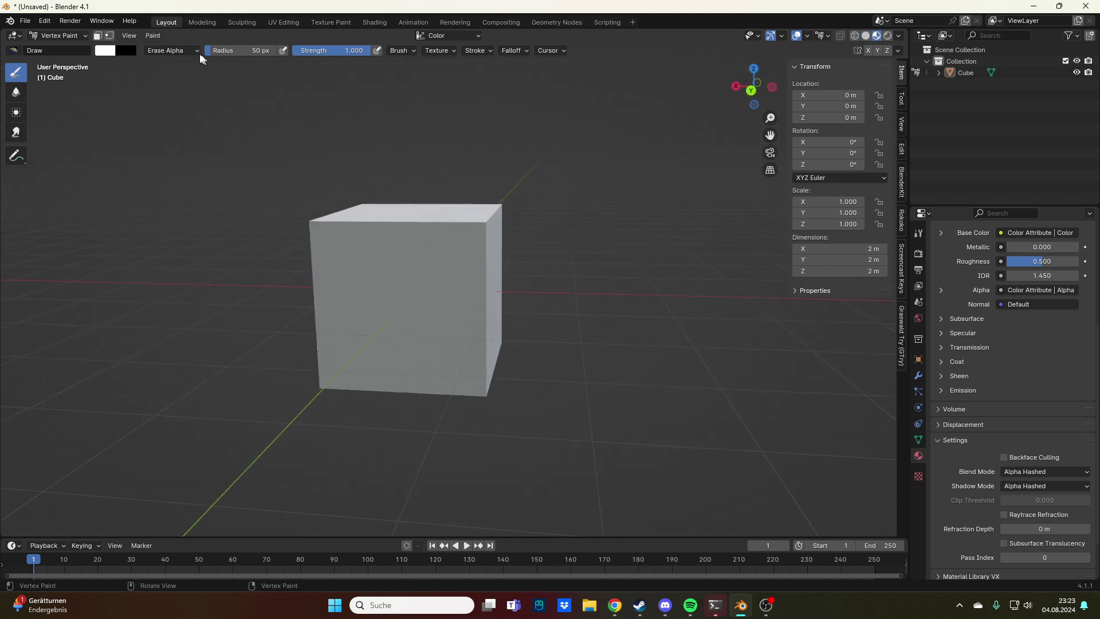
{"action": "middle_click_drag", "start_coordinate": [157, 237], "coordinate": [201, 163]}
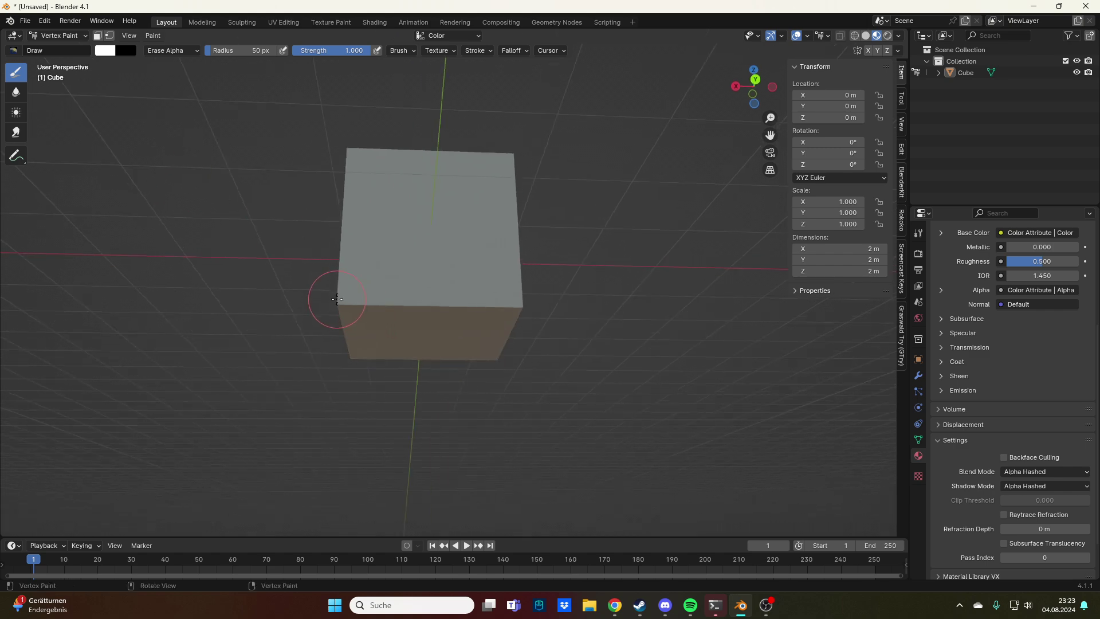
{"action": "left_click", "coordinate": [342, 302]}
{"action": "middle_click_drag", "start_coordinate": [464, 318], "coordinate": [436, 315]}
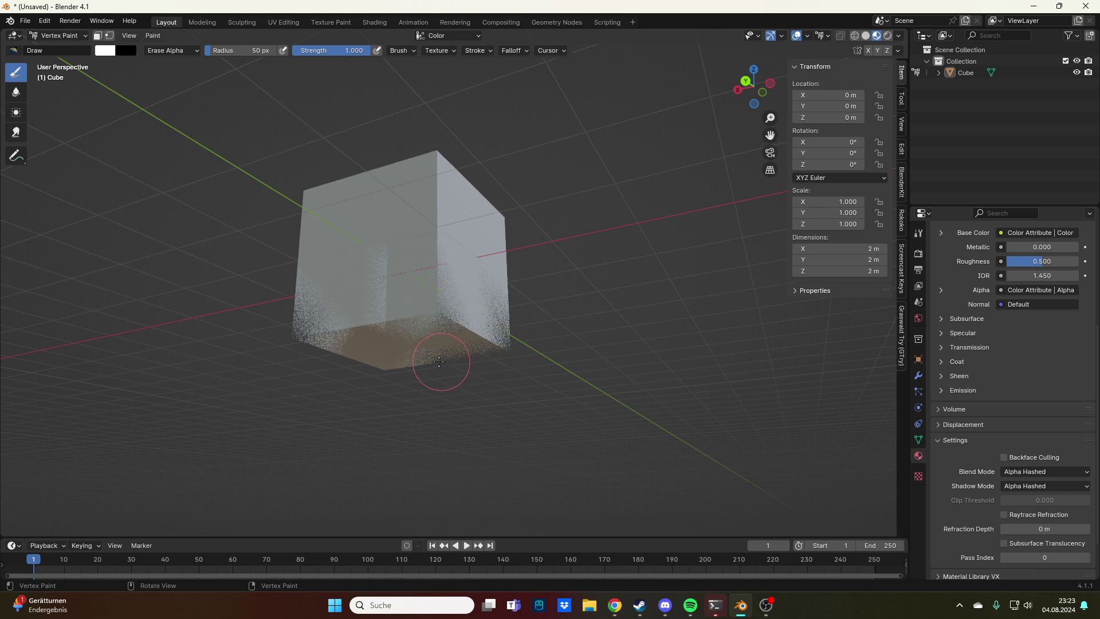
{"action": "mouse_move", "coordinate": [439, 361]}
{"action": "left_mouse_down"}
{"action": "mouse_move", "coordinate": [368, 369]}
{"action": "mouse_move", "coordinate": [343, 351]}
{"action": "mouse_move", "coordinate": [400, 363]}
{"action": "mouse_move", "coordinate": [479, 334]}
{"action": "left_mouse_up"}
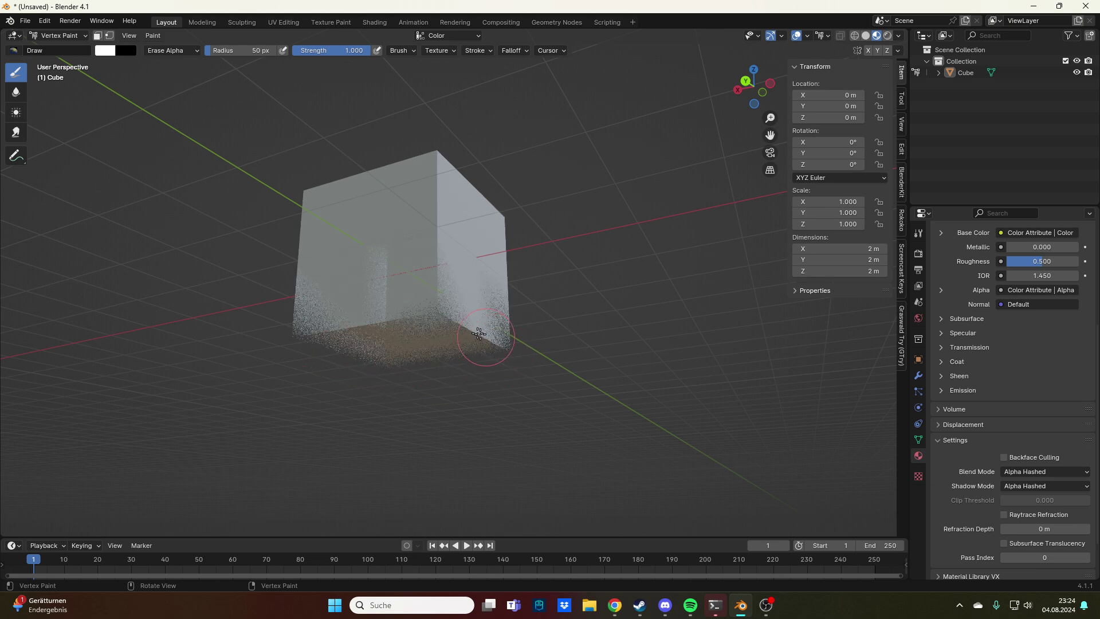
{"action": "middle_click_drag", "start_coordinate": [453, 319], "coordinate": [615, 413]}
{"action": "mouse_move", "coordinate": [517, 358]}
{"action": "middle_mouse_down"}
{"action": "mouse_move", "coordinate": [557, 382]}
{"action": "mouse_move", "coordinate": [518, 367]}
{"action": "mouse_move", "coordinate": [454, 398]}
{"action": "mouse_move", "coordinate": [503, 372]}
{"action": "middle_mouse_up"}
Step: Select the cube's four bottom faces in Edit Mode, using face selection and Solid shading
{"action": "left_click", "coordinate": [56, 35]}
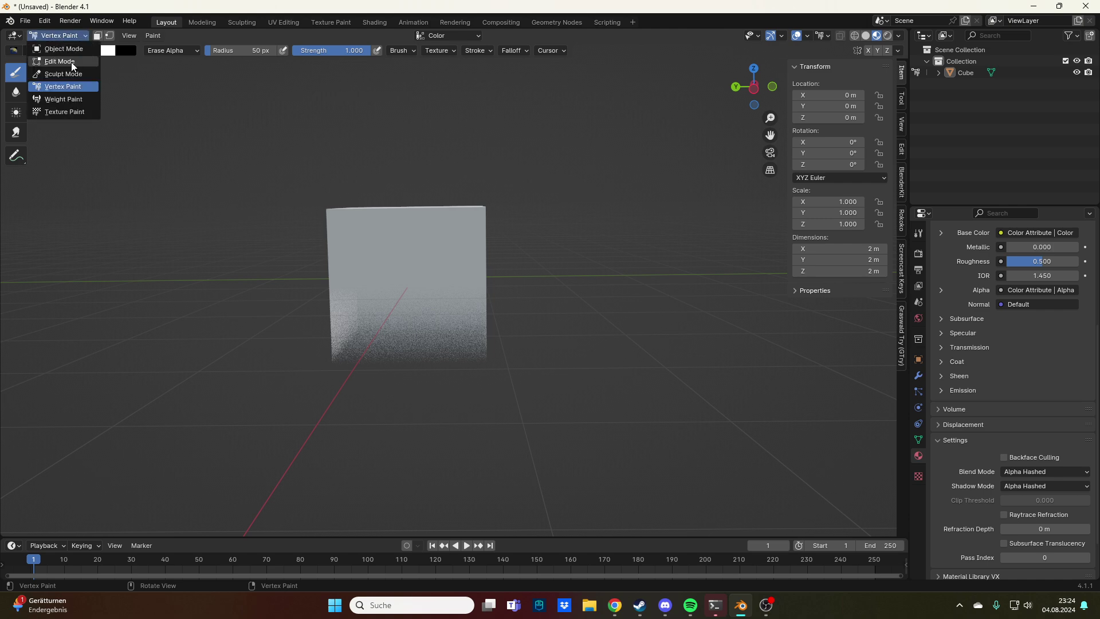
{"action": "left_click", "coordinate": [71, 62]}
{"action": "key", "text": "Tab"}
{"action": "mouse_move", "coordinate": [594, 282]}
{"action": "middle_mouse_down"}
{"action": "mouse_move", "coordinate": [609, 286]}
{"action": "mouse_move", "coordinate": [637, 264]}
{"action": "mouse_move", "coordinate": [486, 248]}
{"action": "mouse_move", "coordinate": [438, 297]}
{"action": "middle_mouse_up"}
{"action": "key", "text": "z"}
{"action": "left_click", "coordinate": [689, 270]}
{"action": "key", "text": "Tab"}
{"action": "key", "text": "3"}
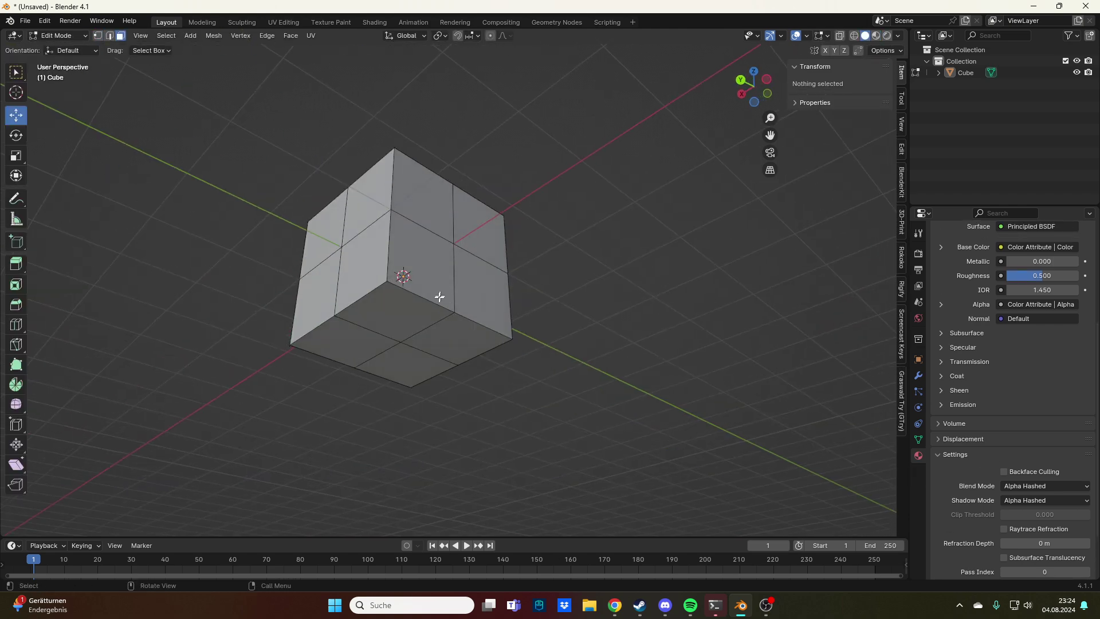
{"action": "left_click", "coordinate": [398, 346]}
{"action": "left_click", "coordinate": [374, 341], "text": "shift"}
{"action": "left_click", "coordinate": [420, 358], "text": "shift"}
{"action": "left_click", "coordinate": [463, 342], "text": "shift"}
Step: Lower the selected bottom faces along Z to about -1.97 m in Material Preview and inspect the fade in Object Mode
{"action": "middle_click_drag", "start_coordinate": [605, 302], "coordinate": [564, 372]}
{"action": "key", "text": "z"}
{"action": "left_click", "coordinate": [507, 376]}
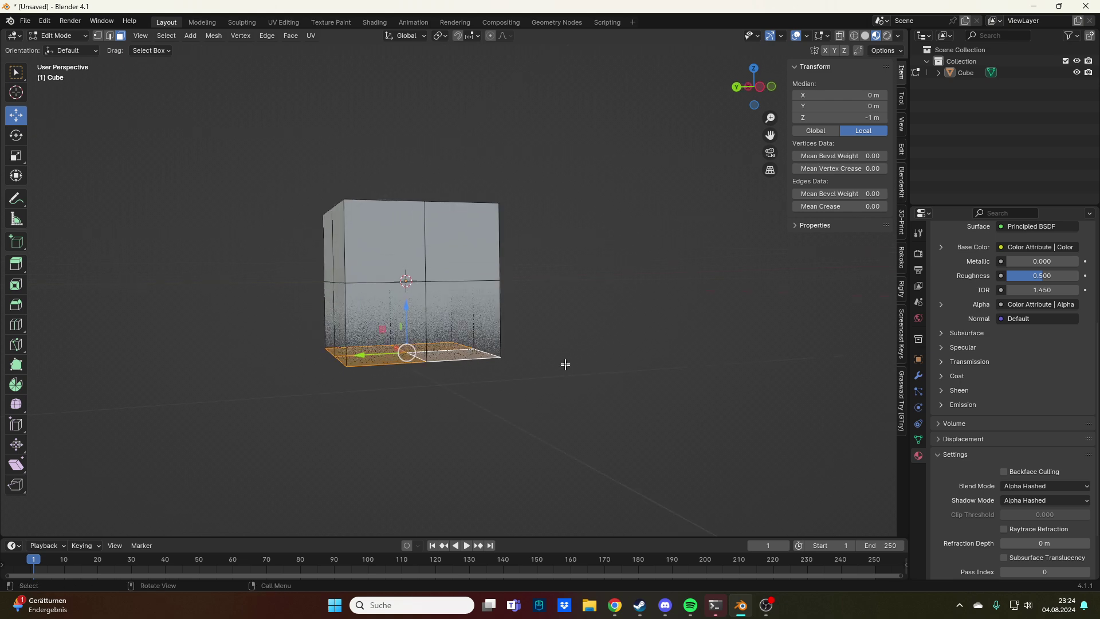
{"action": "key", "text": "g"}
{"action": "key", "text": "z"}
{"action": "left_click", "coordinate": [560, 432]}
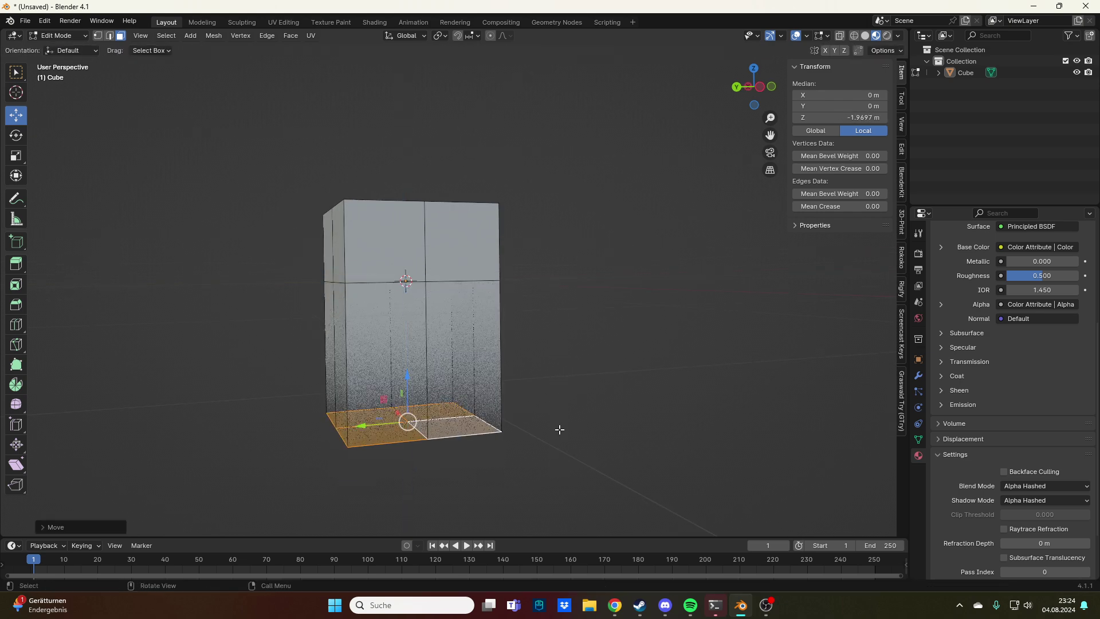
{"action": "key", "text": "Tab"}
{"action": "middle_click_drag", "start_coordinate": [647, 389], "coordinate": [688, 381]}
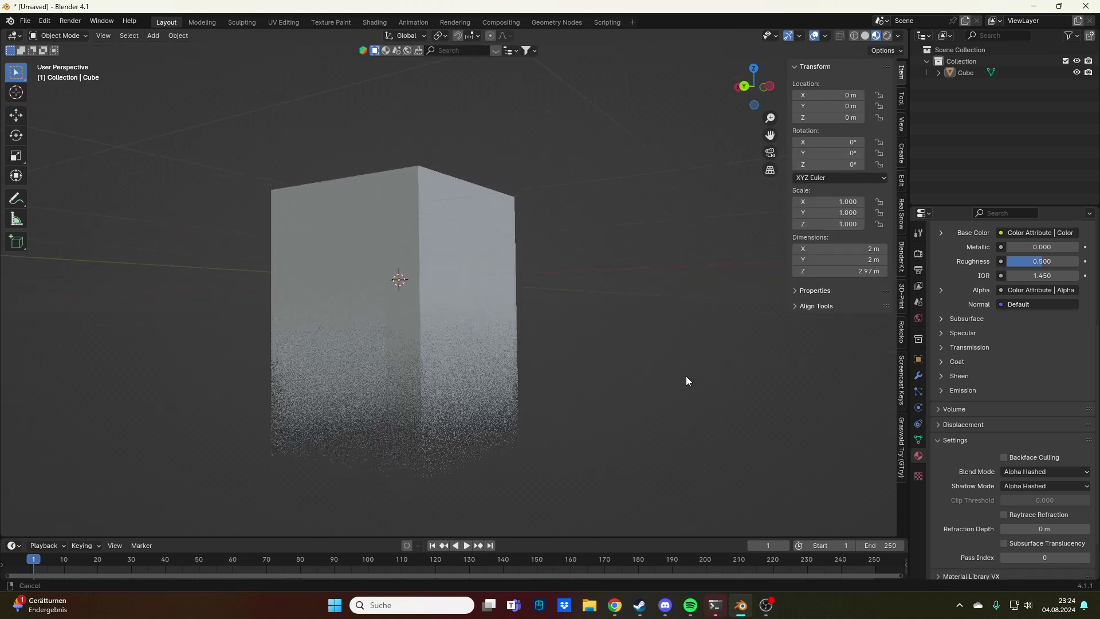
Step: Raise the bottom faces along Z to about -0.23 m and inspect the shortened fade in Object Mode
{"action": "key", "text": "Tab"}
{"action": "key", "text": "g"}
{"action": "key", "text": "z"}
{"action": "left_click", "coordinate": [618, 292]}
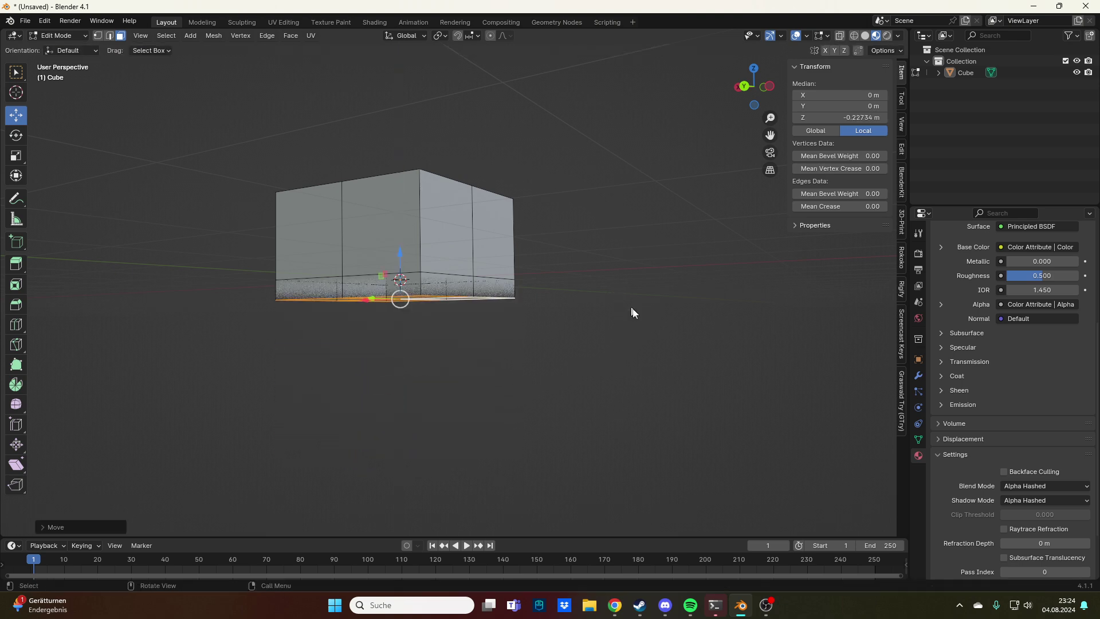
{"action": "key", "text": "Tab"}
{"action": "middle_click_drag", "start_coordinate": [633, 313], "coordinate": [669, 349]}
{"action": "scroll", "coordinate": [637, 283], "scroll_direction": "up", "scroll_amount": 3}
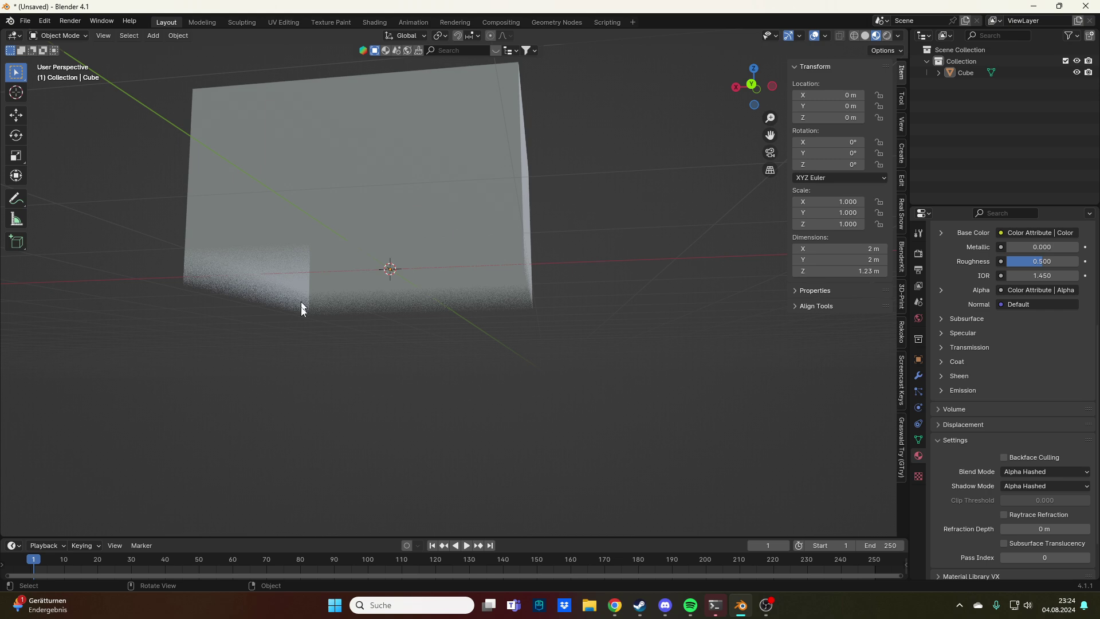
Step: Try lowering the cube's bottom faces along Z to about -1.37 m, undo the move, and inspect the fade in Object Mode
{"action": "key", "text": "Tab"}
{"action": "middle_click_drag", "start_coordinate": [607, 294], "coordinate": [610, 332]}
{"action": "key", "text": "g"}
{"action": "key", "text": "z"}
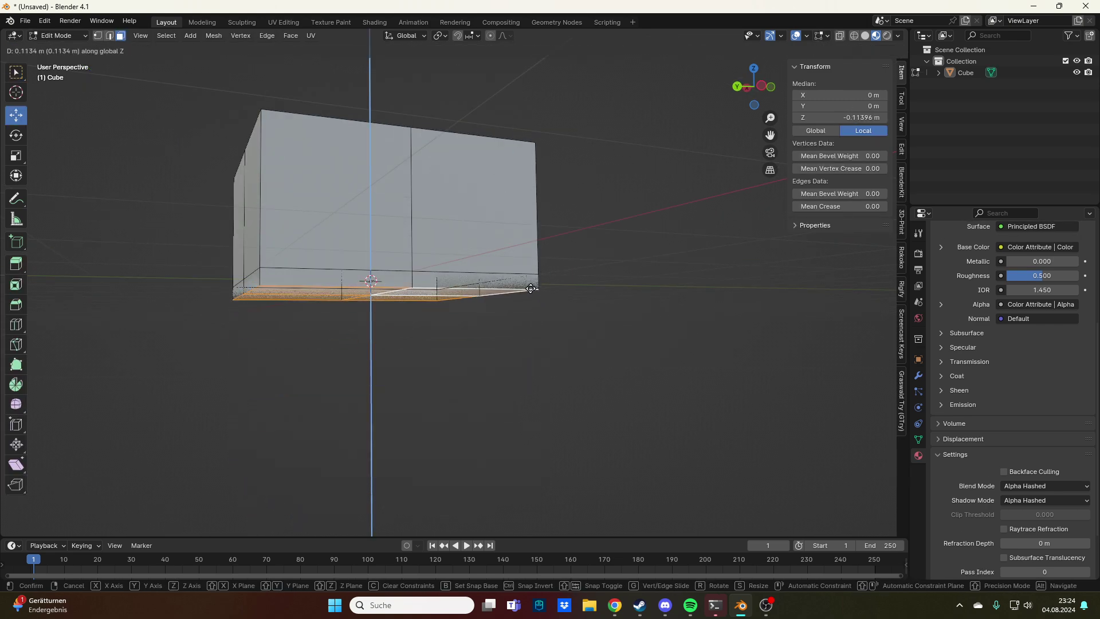
{"action": "left_click", "coordinate": [529, 444]}
{"action": "scroll", "coordinate": [611, 321], "scroll_direction": "down", "scroll_amount": 1}
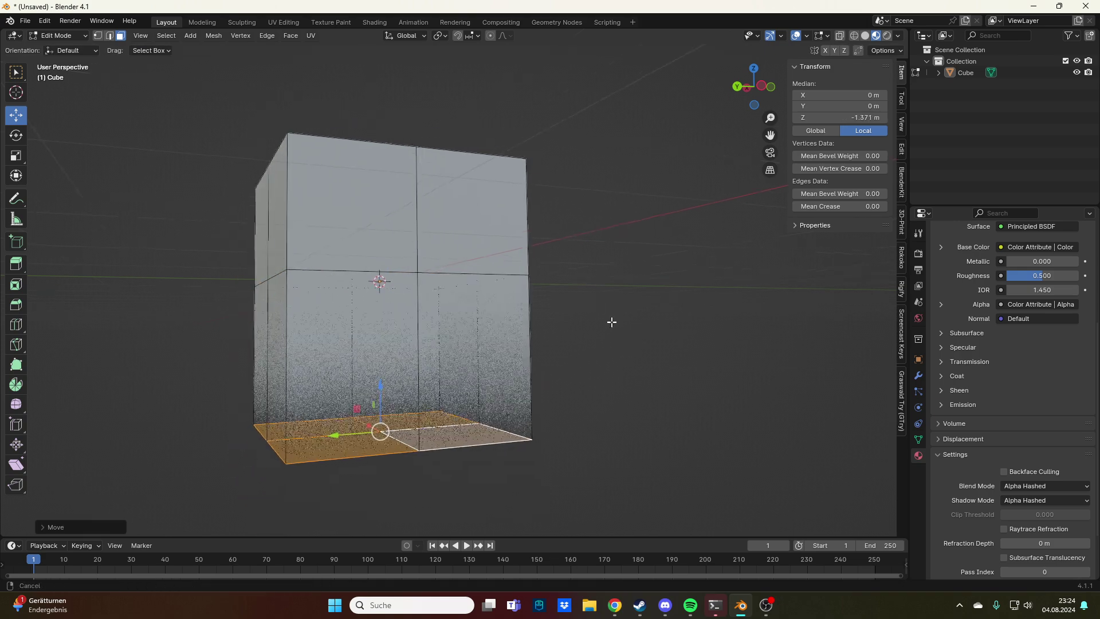
{"action": "key", "text": "ctrl+z"}
{"action": "middle_click_drag", "start_coordinate": [611, 319], "coordinate": [609, 304]}
{"action": "key", "text": "Tab"}
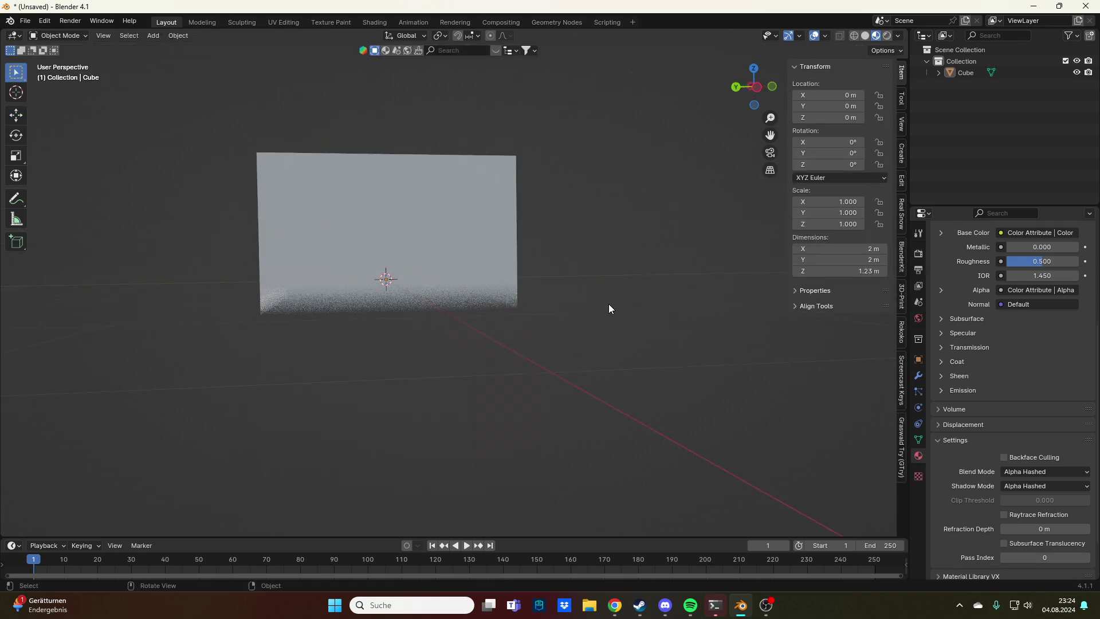
Step: Undo the earlier Z moves of the cube's bottom faces to restore the cube's original height
{"action": "left_click", "coordinate": [394, 246]}
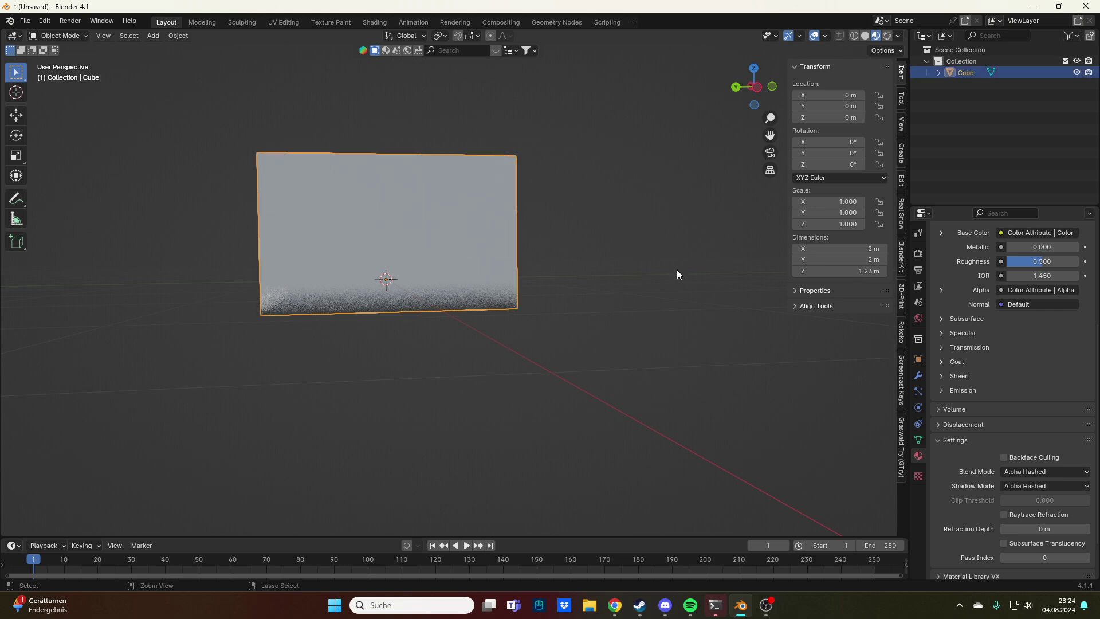
{"action": "key", "text": "ctrl+z"}
{"action": "key", "text": "Tab"}
{"action": "key", "text": "g"}
{"action": "key", "text": "z"}
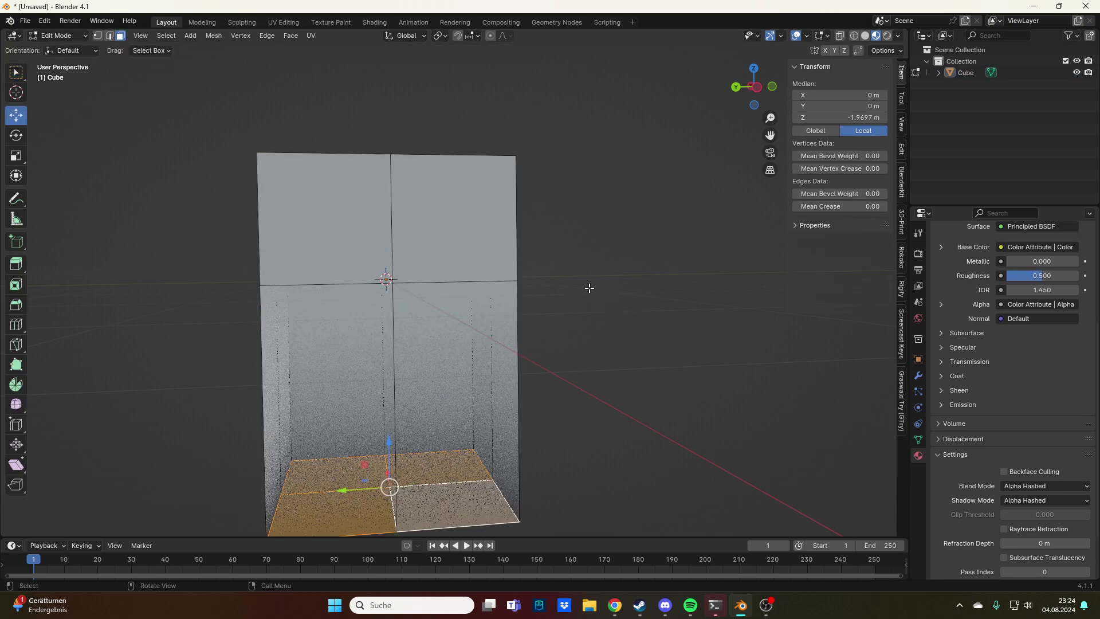
{"action": "middle_click_drag", "start_coordinate": [606, 281], "coordinate": [614, 276]}
{"action": "key", "text": "Tab"}
{"action": "key", "text": "ctrl+z"}
{"action": "key", "text": "ctrl+z"}
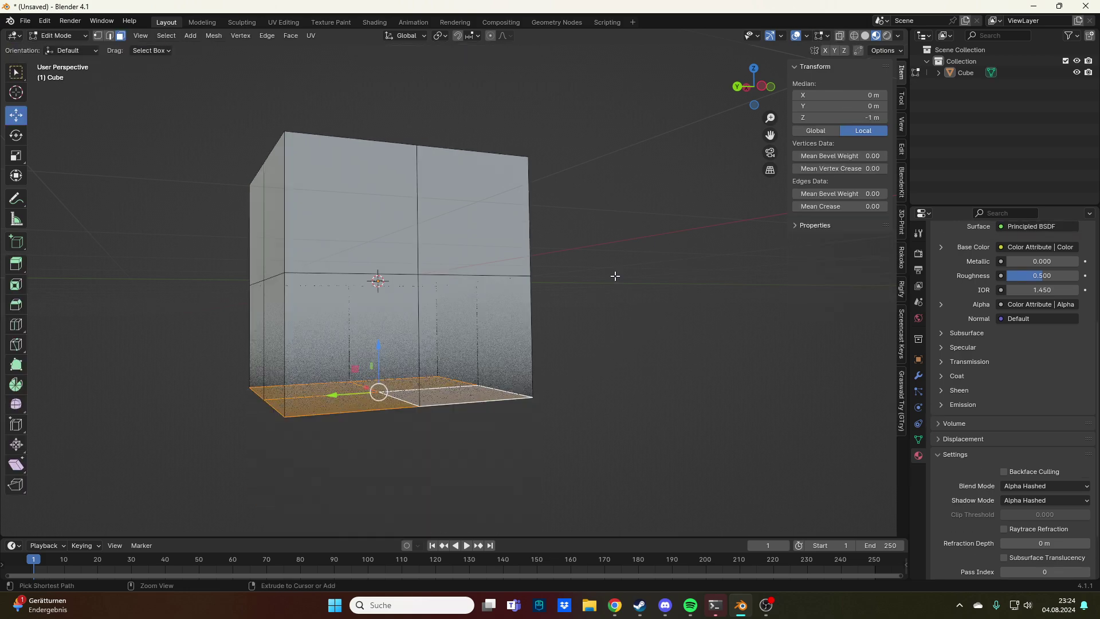
Step: Select the vertex at the middle of a cube side face in vertex selection and inspect the fade in Edit and Object Mode
{"action": "key", "text": "1"}
{"action": "left_click", "coordinate": [443, 259]}
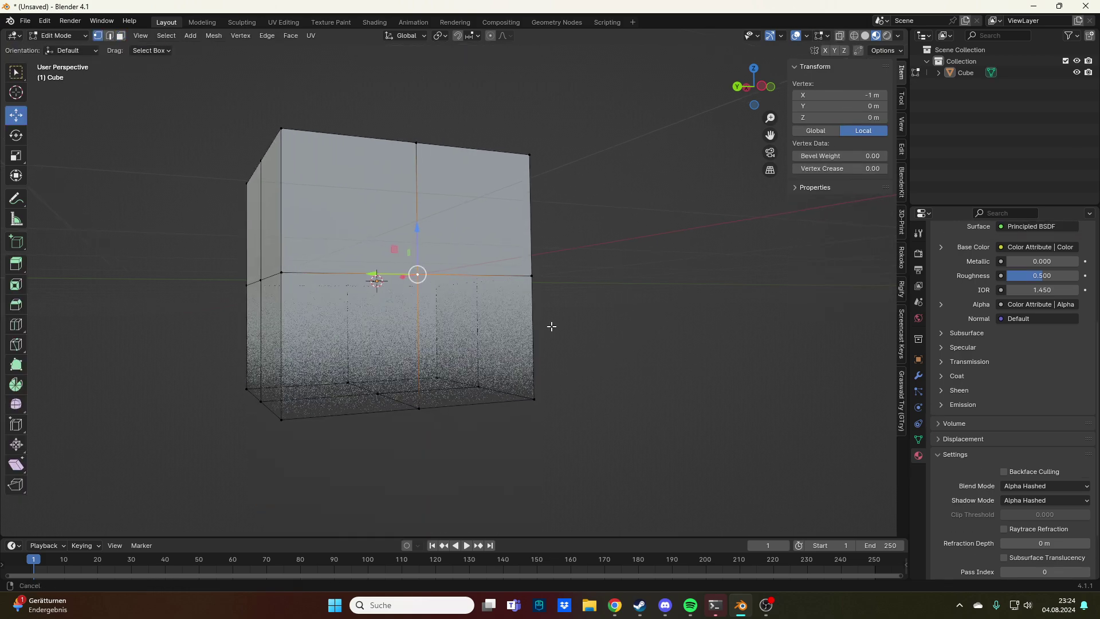
{"action": "middle_click_drag", "start_coordinate": [550, 324], "coordinate": [581, 318]}
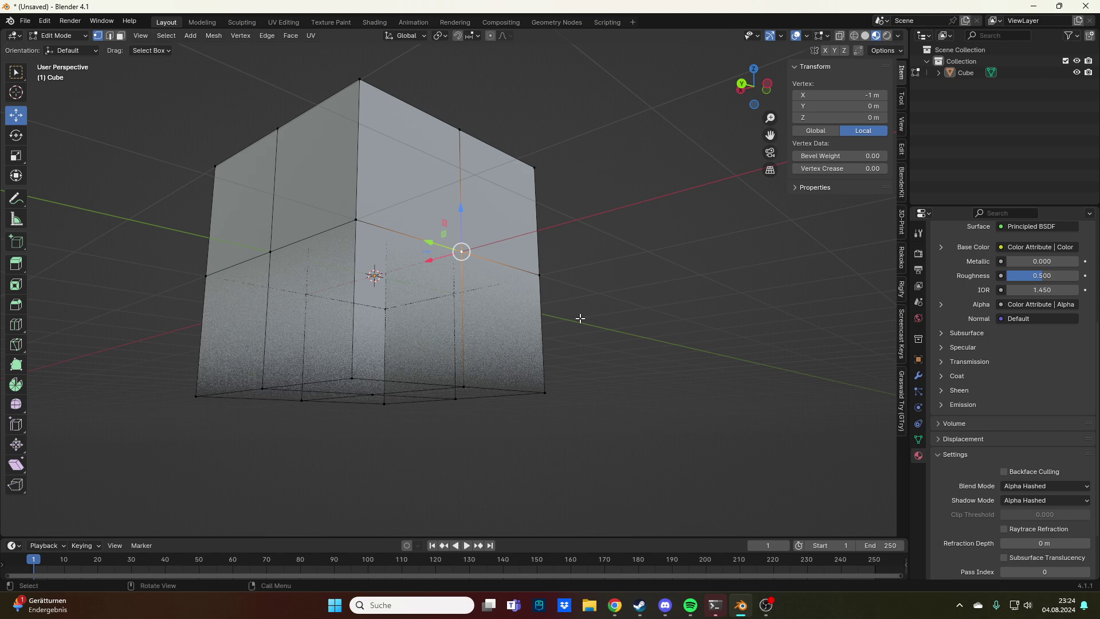
{"action": "middle_click_drag", "start_coordinate": [587, 310], "coordinate": [577, 323]}
{"action": "key", "text": "Tab"}
{"action": "key", "text": "Tab"}
{"action": "key", "text": "Tab"}
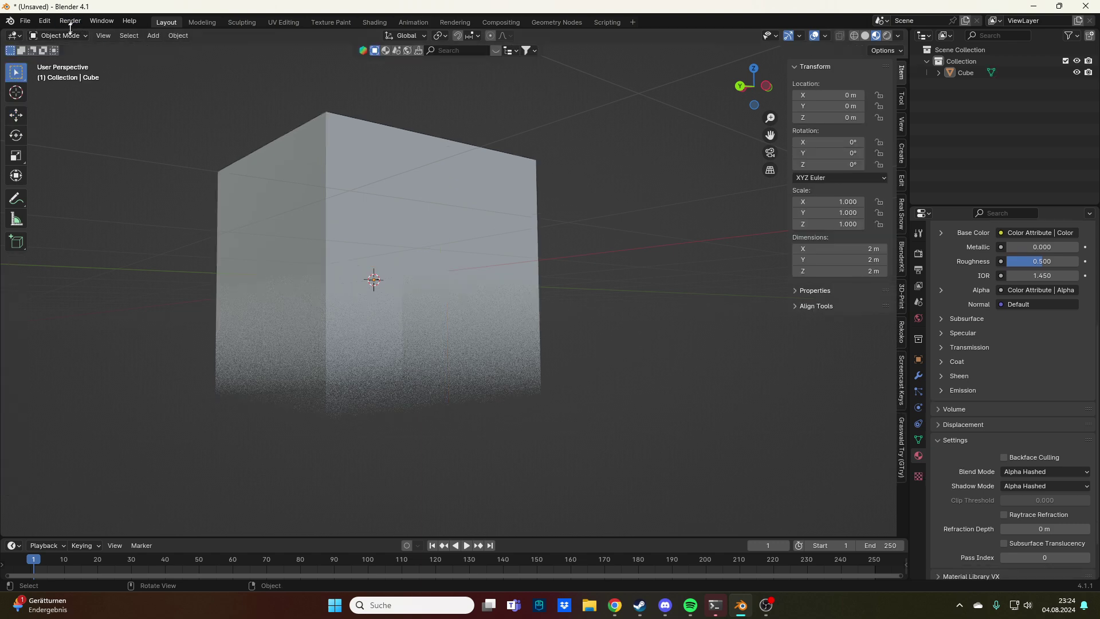
Step: Switch the cube to Vertex Paint mode and set the brush blending mode to Mix
{"action": "left_click", "coordinate": [57, 35]}
{"action": "left_click", "coordinate": [78, 85]}
{"action": "mouse_move", "coordinate": [657, 180]}
{"action": "middle_mouse_down"}
{"action": "mouse_move", "coordinate": [696, 201]}
{"action": "mouse_move", "coordinate": [676, 189]}
{"action": "middle_mouse_up"}
{"action": "left_click", "coordinate": [166, 50]}
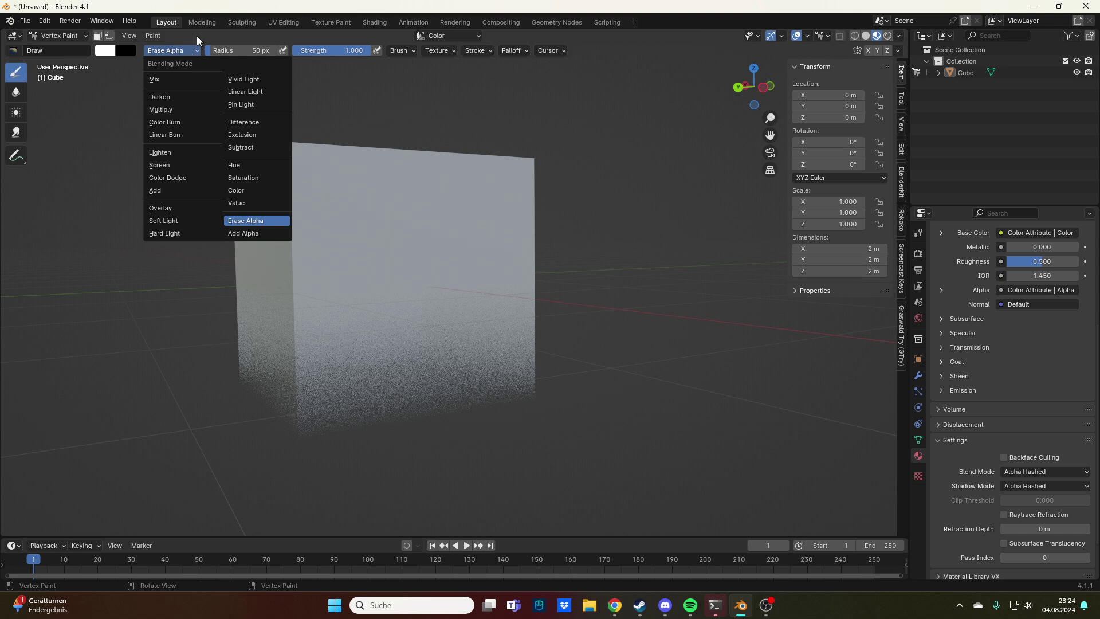
{"action": "left_click", "coordinate": [182, 79]}
Step: Set the vertex paint brush color to a dark red
{"action": "left_click", "coordinate": [105, 50]}
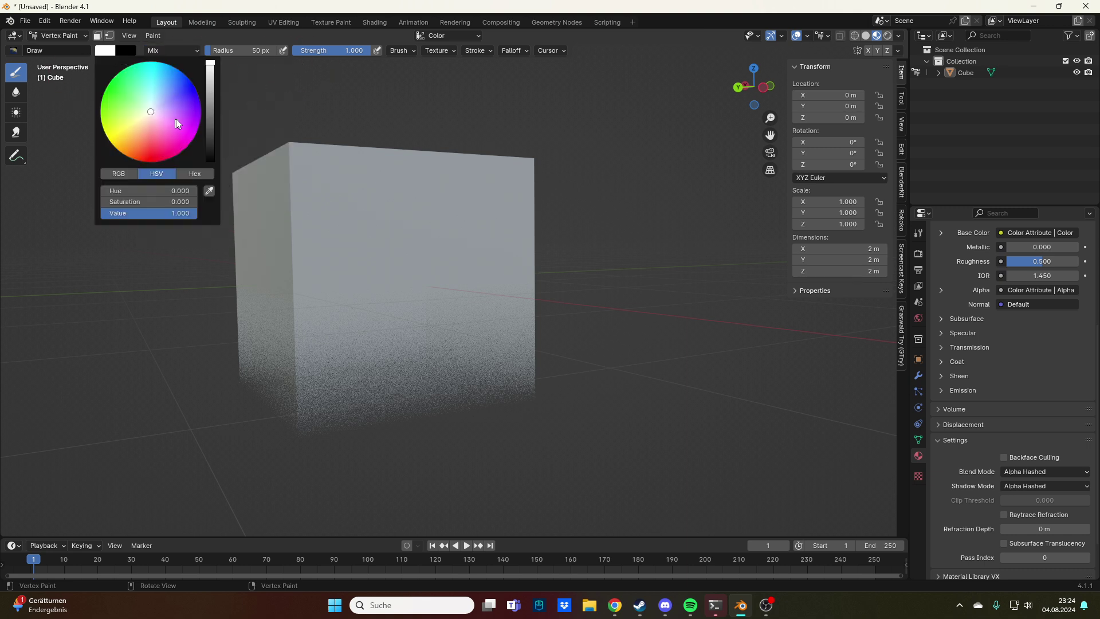
{"action": "mouse_move", "coordinate": [177, 124]}
{"action": "left_mouse_down"}
{"action": "mouse_move", "coordinate": [150, 150]}
{"action": "mouse_move", "coordinate": [145, 142]}
{"action": "left_mouse_up"}
{"action": "left_click_drag", "start_coordinate": [213, 104], "coordinate": [211, 113]}
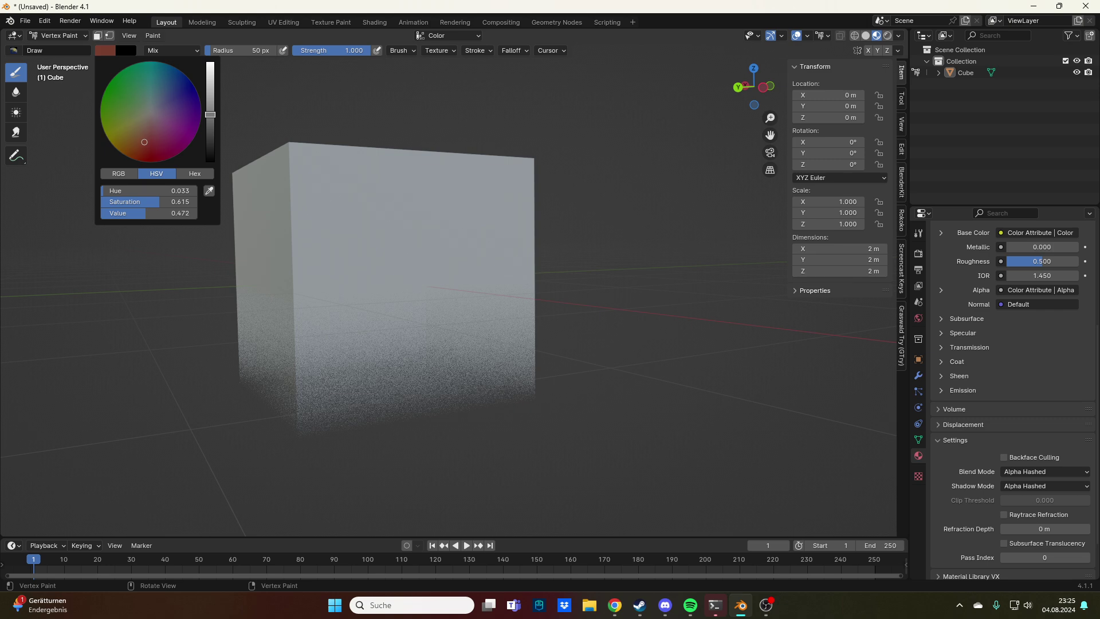
{"action": "left_click", "coordinate": [108, 53]}
{"action": "left_click_drag", "start_coordinate": [175, 125], "coordinate": [144, 136]}
{"action": "left_click_drag", "start_coordinate": [211, 112], "coordinate": [211, 60]}
{"action": "left_click_drag", "start_coordinate": [157, 144], "coordinate": [152, 148]}
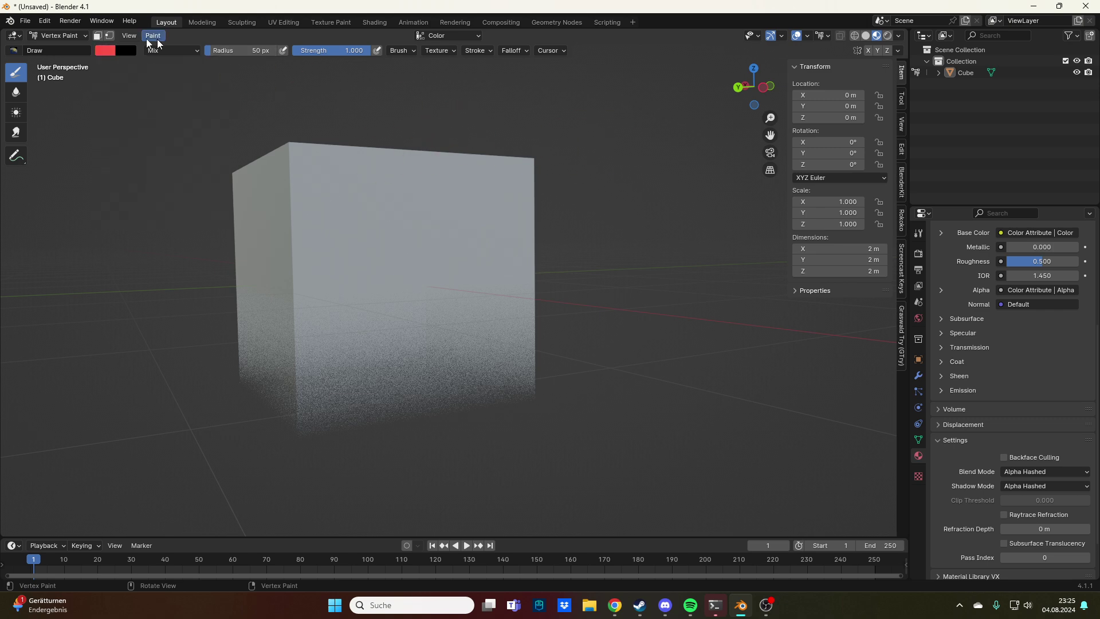
{"action": "left_click", "coordinate": [104, 56]}
{"action": "left_click_drag", "start_coordinate": [211, 101], "coordinate": [211, 92]}
Step: Enlarge the vertex paint brush radius to 312 px
{"action": "middle_click_drag", "start_coordinate": [713, 197], "coordinate": [528, 179]}
{"action": "right_click", "coordinate": [528, 179]}
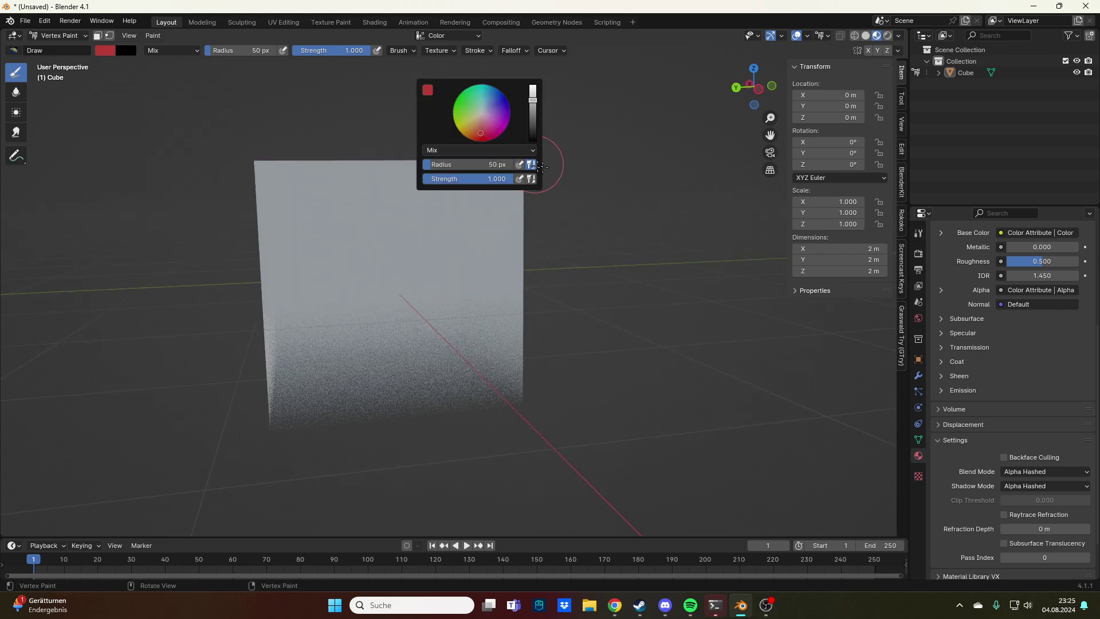
{"action": "left_click_drag", "start_coordinate": [441, 162], "coordinate": [516, 162]}
Step: Try a large red stroke diagonally across one side face of the cube and undo it
{"action": "mouse_move", "coordinate": [276, 167]}
{"action": "left_mouse_down"}
{"action": "mouse_move", "coordinate": [416, 232]}
{"action": "mouse_move", "coordinate": [419, 315]}
{"action": "mouse_move", "coordinate": [497, 393]}
{"action": "left_mouse_up"}
{"action": "middle_click_drag", "start_coordinate": [625, 331], "coordinate": [684, 306]}
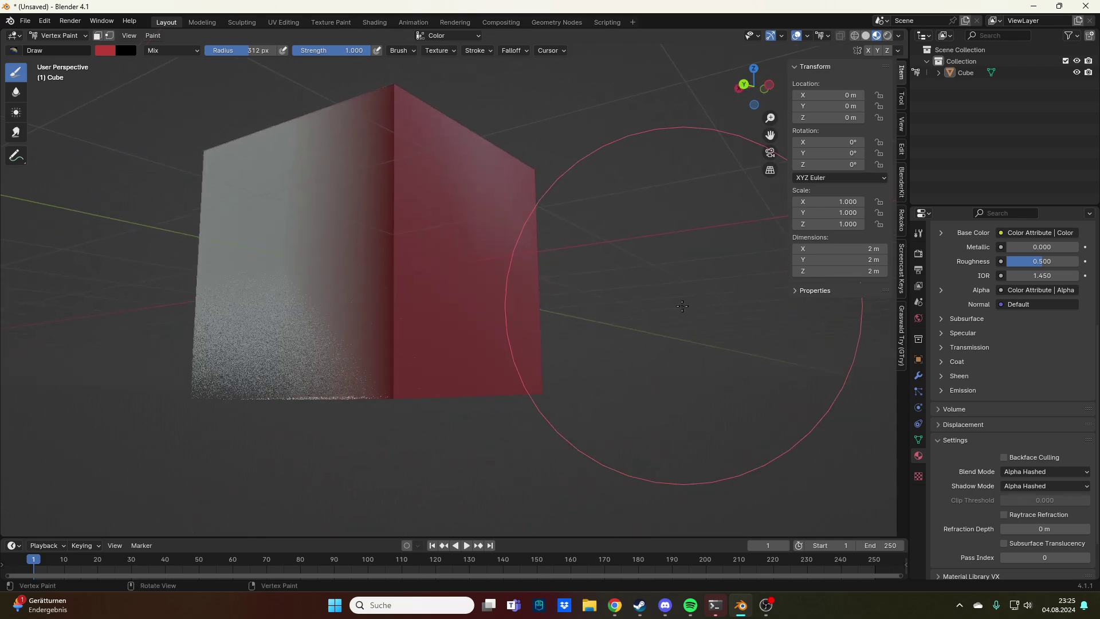
{"action": "key", "text": "ctrl+z"}
Step: Paint the cube's top, sides and underside red with large brush strokes, covering every vertex
{"action": "mouse_move", "coordinate": [457, 188]}
{"action": "middle_mouse_down"}
{"action": "mouse_move", "coordinate": [424, 214]}
{"action": "mouse_move", "coordinate": [402, 189]}
{"action": "mouse_move", "coordinate": [341, 189]}
{"action": "middle_mouse_up"}
{"action": "mouse_move", "coordinate": [342, 189]}
{"action": "left_mouse_down"}
{"action": "mouse_move", "coordinate": [388, 172]}
{"action": "mouse_move", "coordinate": [235, 179]}
{"action": "left_mouse_up"}
{"action": "middle_click_drag", "start_coordinate": [234, 179], "coordinate": [344, 189]}
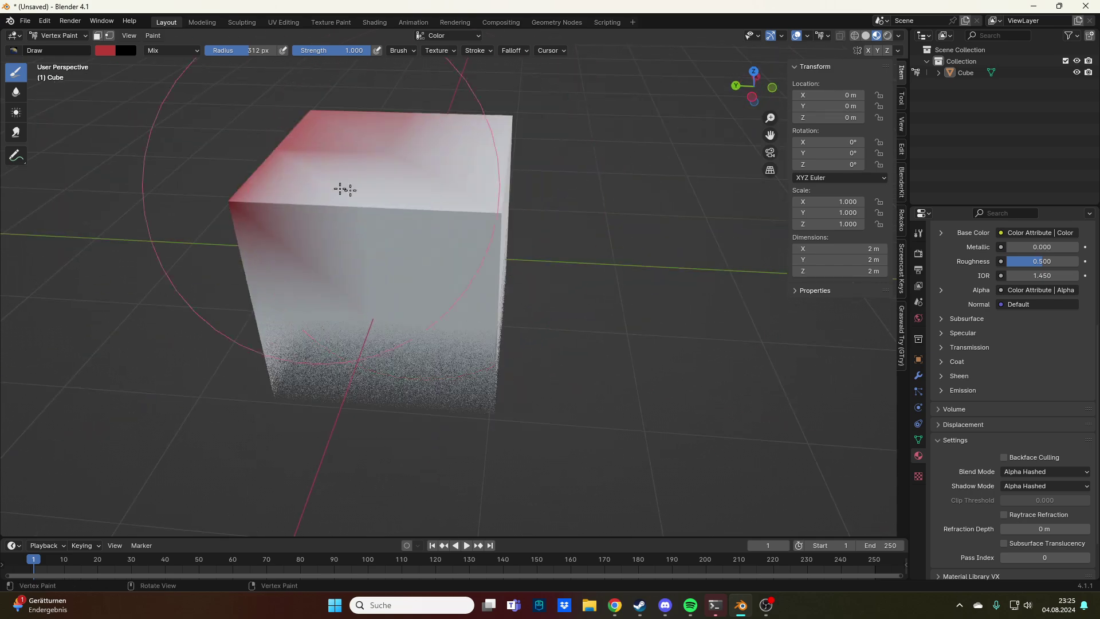
{"action": "mouse_move", "coordinate": [344, 189]}
{"action": "left_mouse_down"}
{"action": "mouse_move", "coordinate": [491, 184]}
{"action": "mouse_move", "coordinate": [457, 238]}
{"action": "mouse_move", "coordinate": [490, 205]}
{"action": "mouse_move", "coordinate": [565, 165]}
{"action": "left_mouse_up"}
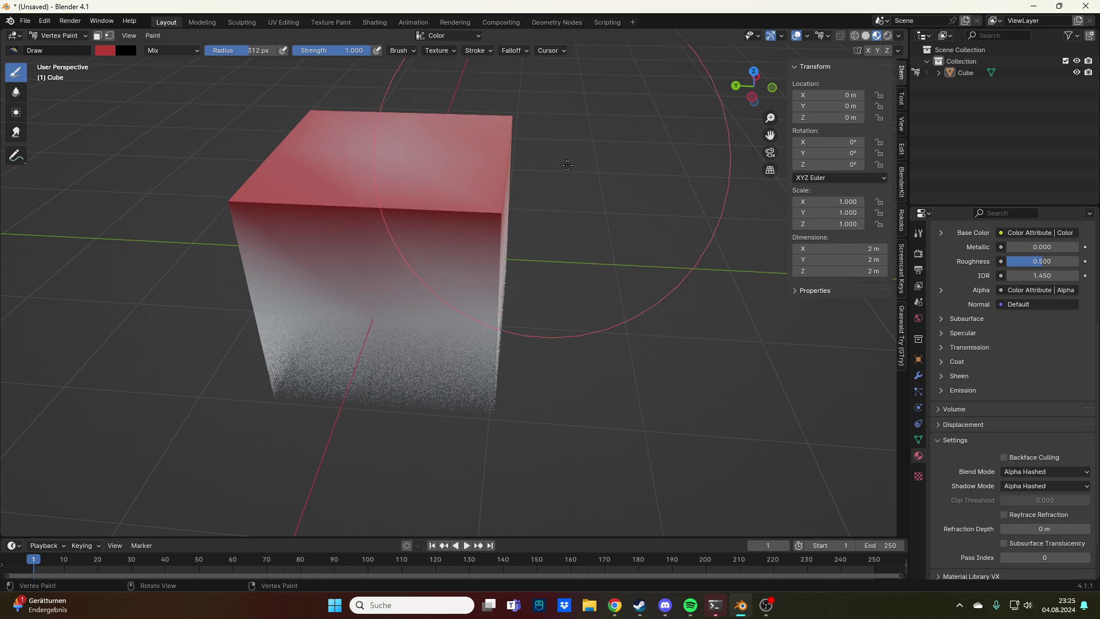
{"action": "middle_click_drag", "start_coordinate": [565, 164], "coordinate": [482, 178]}
{"action": "mouse_move", "coordinate": [498, 212]}
{"action": "left_mouse_down"}
{"action": "mouse_move", "coordinate": [565, 216]}
{"action": "mouse_move", "coordinate": [621, 197]}
{"action": "mouse_move", "coordinate": [596, 163]}
{"action": "left_mouse_up"}
{"action": "mouse_move", "coordinate": [596, 163]}
{"action": "middle_mouse_down"}
{"action": "mouse_move", "coordinate": [545, 256]}
{"action": "mouse_move", "coordinate": [472, 253]}
{"action": "mouse_move", "coordinate": [582, 278]}
{"action": "mouse_move", "coordinate": [550, 341]}
{"action": "mouse_move", "coordinate": [573, 327]}
{"action": "middle_mouse_up"}
{"action": "mouse_move", "coordinate": [469, 268]}
{"action": "left_mouse_down"}
{"action": "mouse_move", "coordinate": [283, 321]}
{"action": "mouse_move", "coordinate": [209, 286]}
{"action": "left_mouse_up"}
{"action": "middle_click_drag", "start_coordinate": [209, 282], "coordinate": [310, 258]}
{"action": "left_click_drag", "start_coordinate": [432, 248], "coordinate": [441, 323]}
{"action": "middle_click_drag", "start_coordinate": [440, 323], "coordinate": [556, 285]}
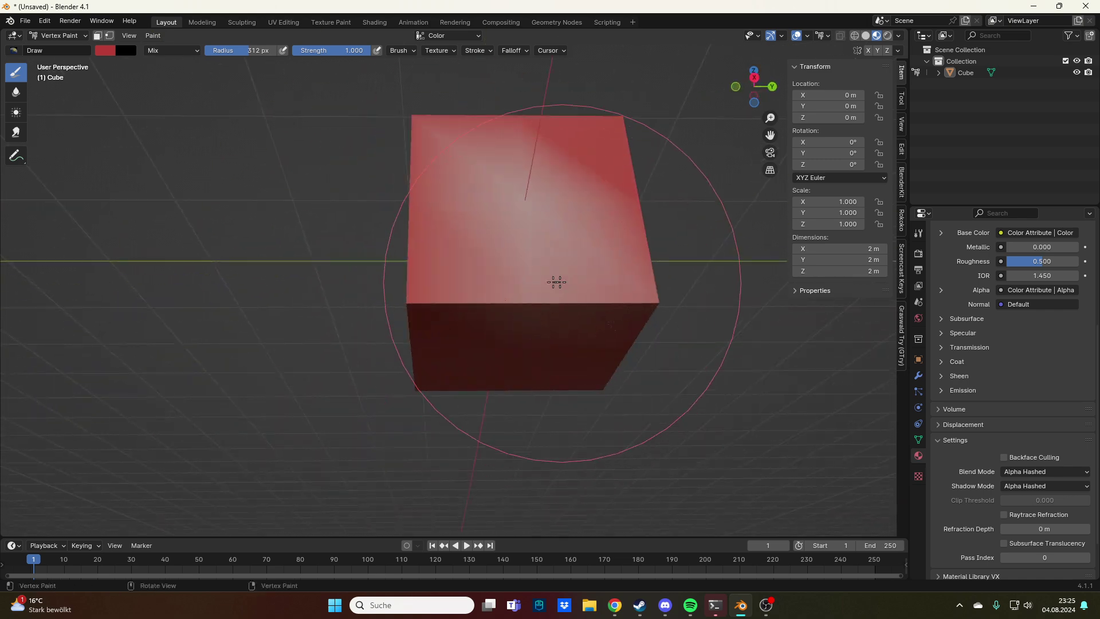
{"action": "left_click_drag", "start_coordinate": [556, 285], "coordinate": [459, 213]}
{"action": "middle_click_drag", "start_coordinate": [848, 344], "coordinate": [239, 71]}
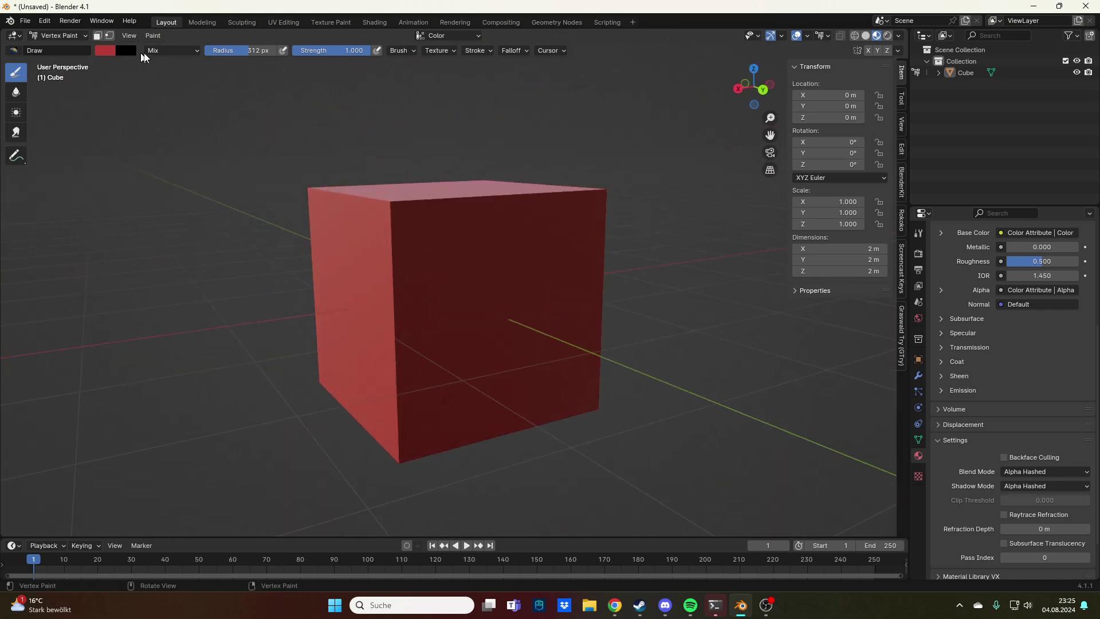
Step: Set the brush blending mode to Erase Alpha and reduce the brush radius to 78 px
{"action": "left_click", "coordinate": [144, 52]}
{"action": "left_click", "coordinate": [256, 219]}
{"action": "mouse_move", "coordinate": [256, 218]}
{"action": "middle_mouse_down"}
{"action": "mouse_move", "coordinate": [189, 237]}
{"action": "mouse_move", "coordinate": [183, 270]}
{"action": "middle_mouse_up"}
{"action": "right_click", "coordinate": [183, 272]}
{"action": "right_click", "coordinate": [159, 273]}
{"action": "left_click_drag", "start_coordinate": [85, 274], "coordinate": [42, 275]}
Step: Erase the alpha along the red cube's bottom edges on all sides with brush strokes and inspect the fade
{"action": "middle_click_drag", "start_coordinate": [375, 447], "coordinate": [523, 437]}
{"action": "left_click_drag", "start_coordinate": [629, 383], "coordinate": [372, 383]}
{"action": "middle_click_drag", "start_coordinate": [541, 383], "coordinate": [662, 412]}
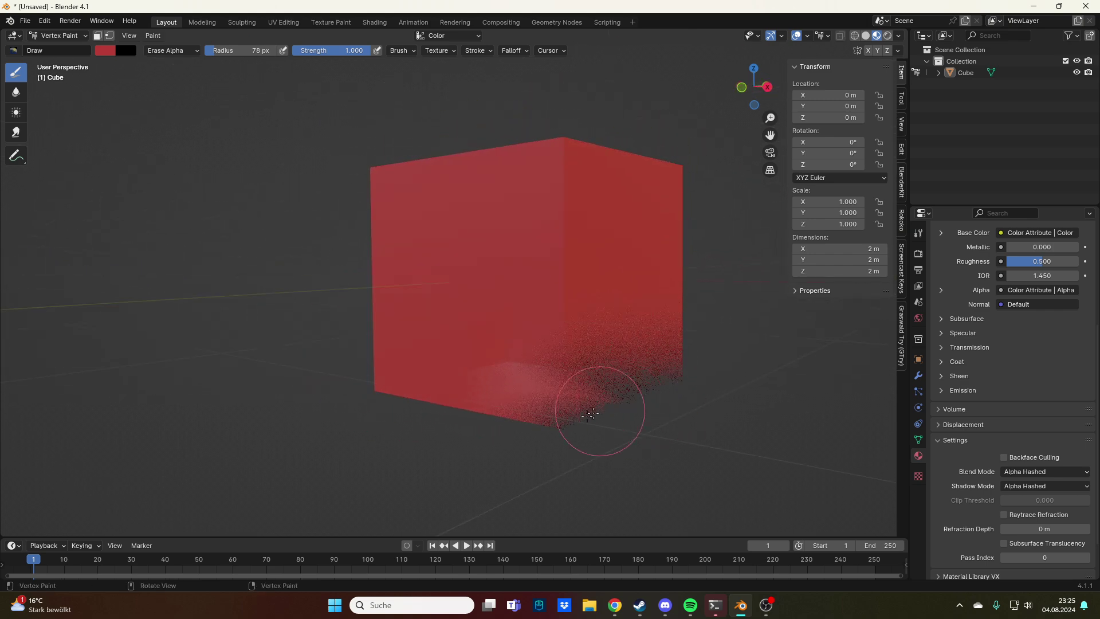
{"action": "middle_click_drag", "start_coordinate": [590, 414], "coordinate": [640, 415]}
{"action": "mouse_move", "coordinate": [378, 385]}
{"action": "middle_mouse_down"}
{"action": "mouse_move", "coordinate": [327, 407]}
{"action": "mouse_move", "coordinate": [442, 422]}
{"action": "middle_mouse_up"}
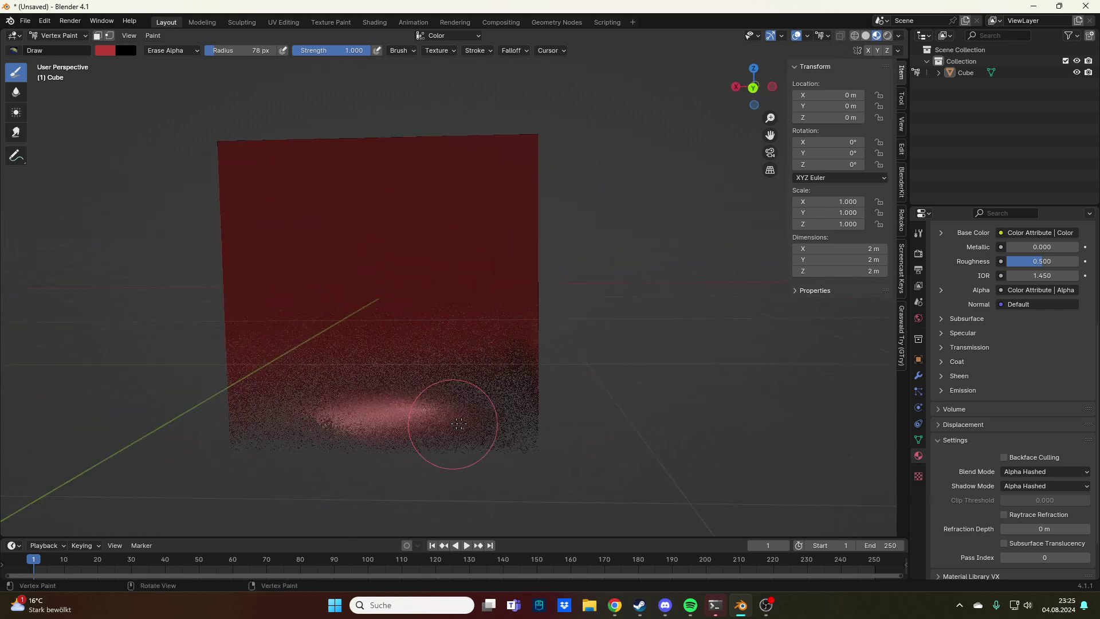
{"action": "mouse_move", "coordinate": [233, 430]}
{"action": "middle_mouse_down"}
{"action": "mouse_move", "coordinate": [392, 437]}
{"action": "mouse_move", "coordinate": [491, 410]}
{"action": "mouse_move", "coordinate": [523, 365]}
{"action": "mouse_move", "coordinate": [515, 388]}
{"action": "mouse_move", "coordinate": [527, 430]}
{"action": "mouse_move", "coordinate": [604, 400]}
{"action": "middle_mouse_up"}
{"action": "scroll", "coordinate": [607, 344], "scroll_direction": "down", "scroll_amount": 3}
{"action": "scroll", "coordinate": [611, 349], "scroll_direction": "up", "scroll_amount": 2}
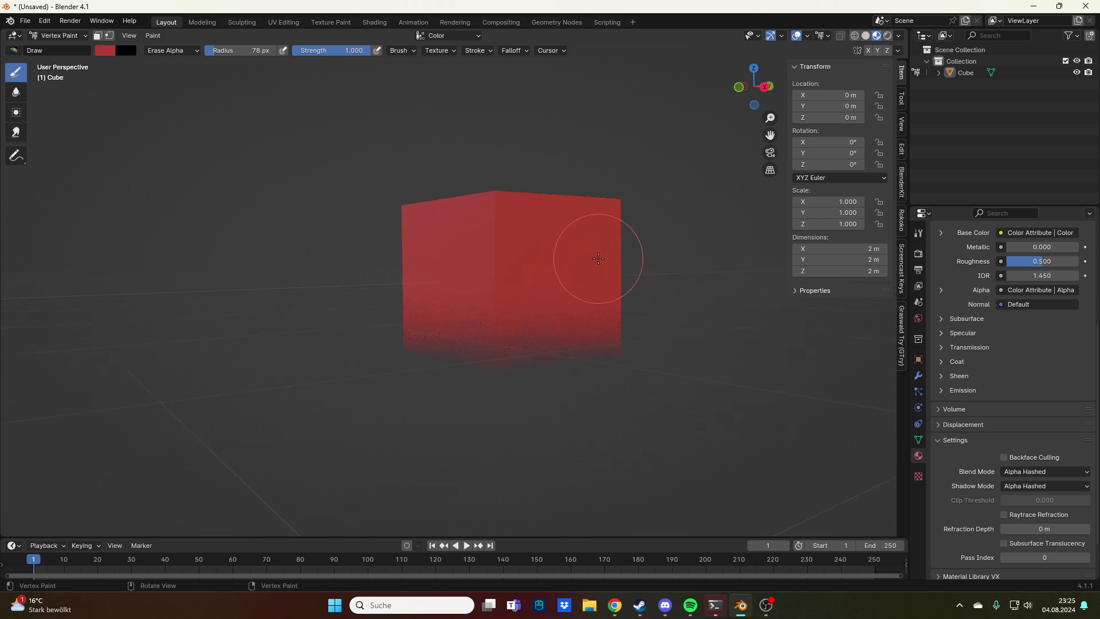
{"action": "middle_click_drag", "start_coordinate": [598, 259], "coordinate": [612, 368]}
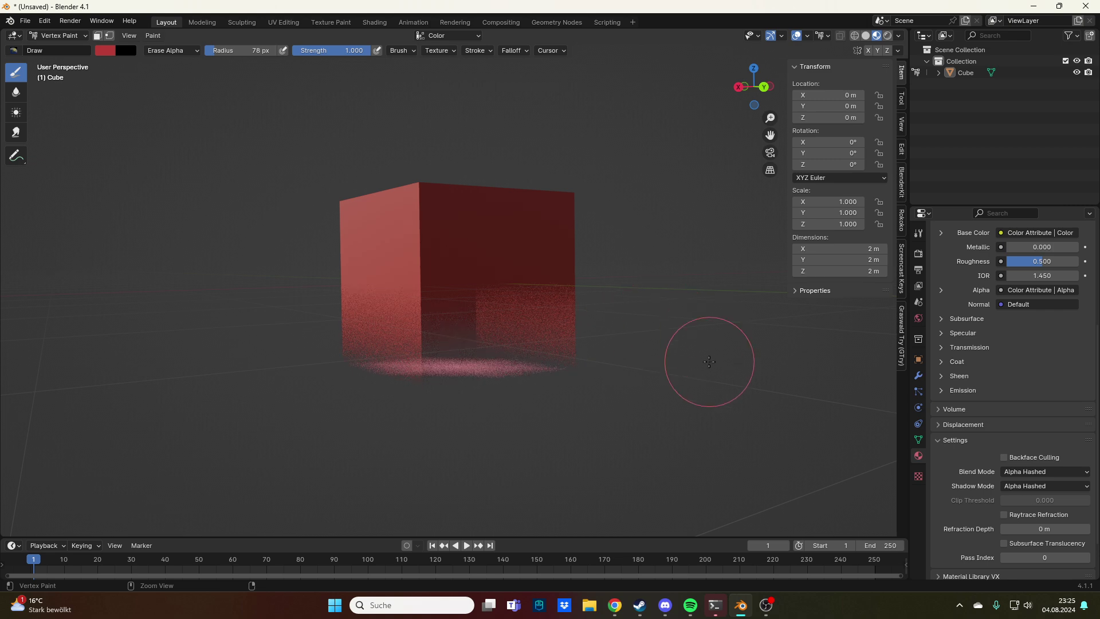
{"action": "middle_click_drag", "start_coordinate": [668, 370], "coordinate": [544, 320]}
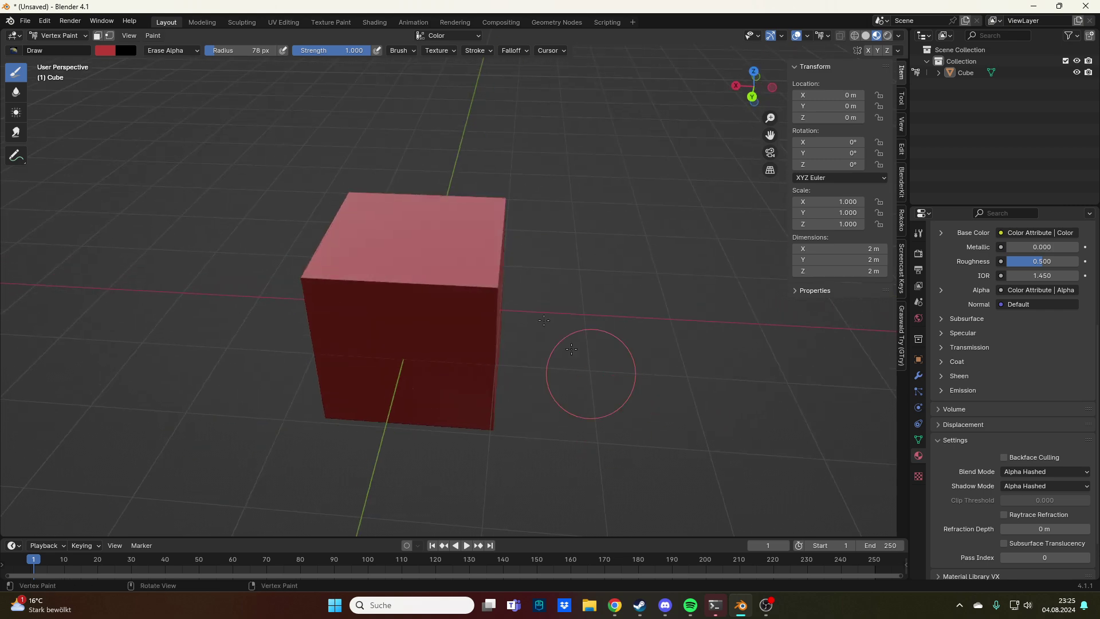
Step: Return to Object Mode and add a plane mesh to the scene
{"action": "left_click", "coordinate": [80, 38]}
{"action": "left_click", "coordinate": [57, 48]}
{"action": "middle_click_drag", "start_coordinate": [321, 183], "coordinate": [420, 174]}
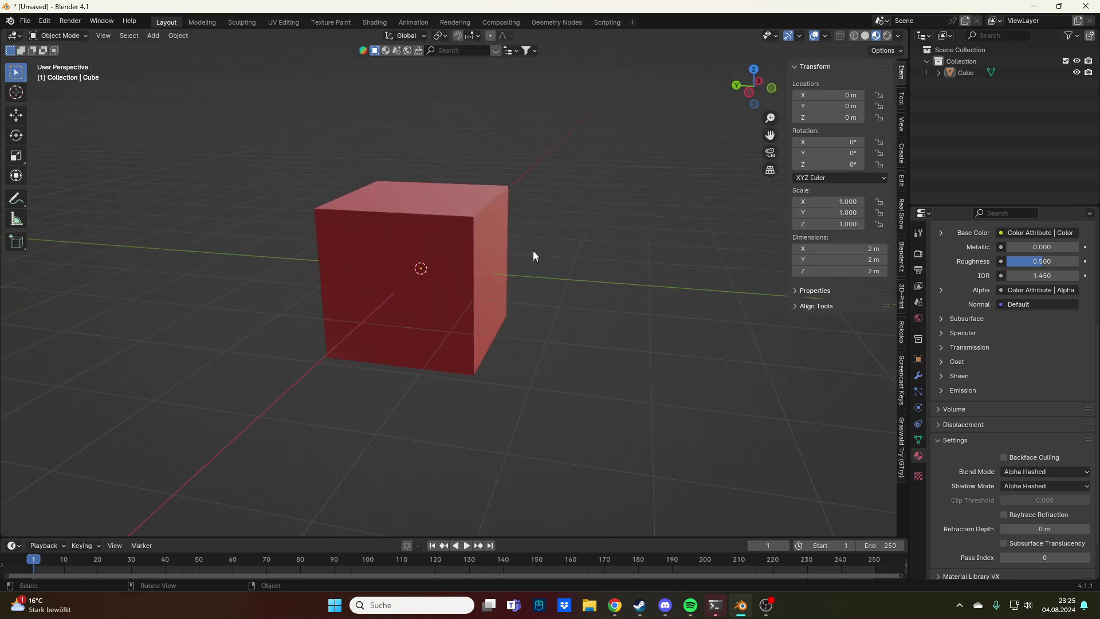
{"action": "key", "text": "shift+a"}
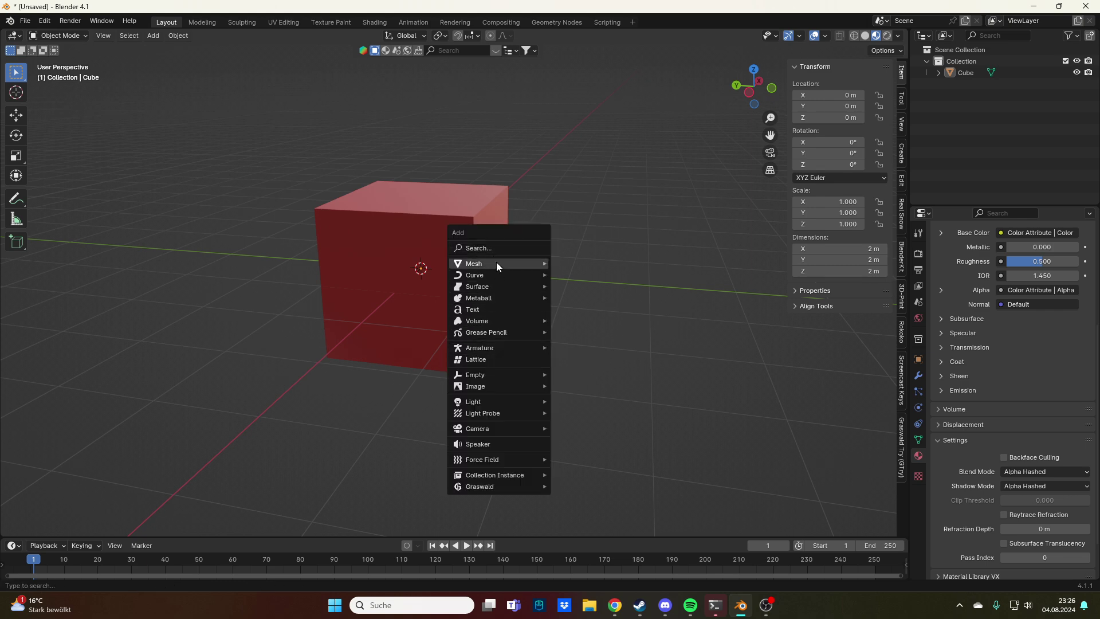
{"action": "mouse_move", "coordinate": [496, 263]}
{"action": "left_click", "coordinate": [619, 263]}
Step: Rotate the plane by exactly 90° in the front view so that it stands upright
{"action": "key", "text": "KP_1"}
{"action": "key", "text": "r"}
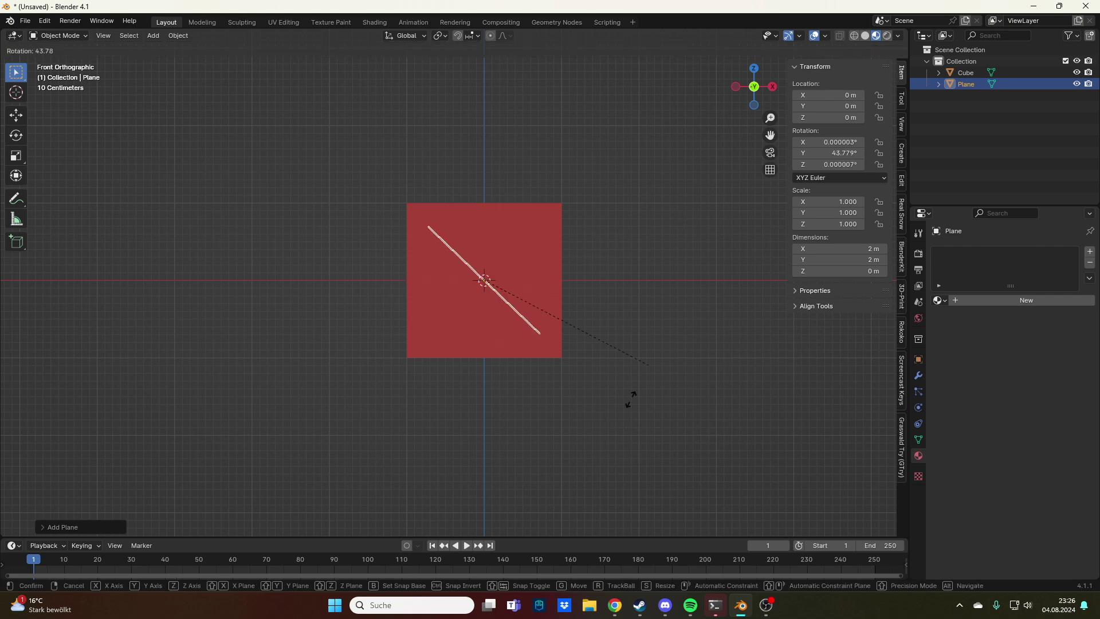
{"action": "left_click", "coordinate": [539, 477]}
{"action": "left_click", "coordinate": [54, 527]}
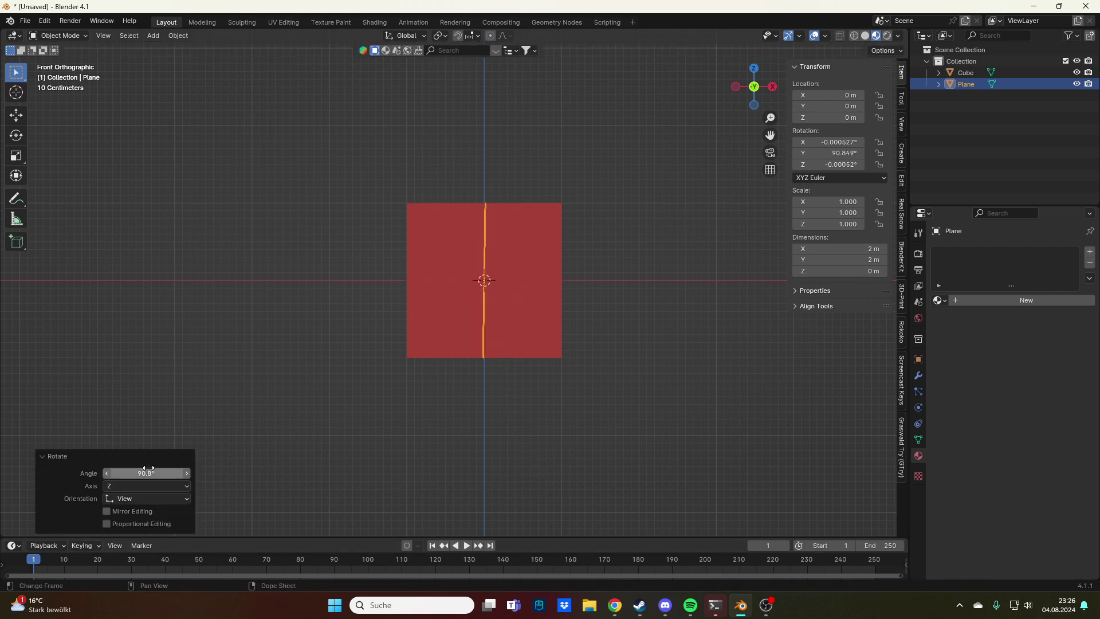
{"action": "left_click", "coordinate": [147, 473]}
{"action": "type", "text": "90"}
{"action": "key", "text": "Return"}
Step: Move the plane to about X -1.87 m, Z 0.69 m and scale it up to about 2.595
{"action": "key", "text": "g"}
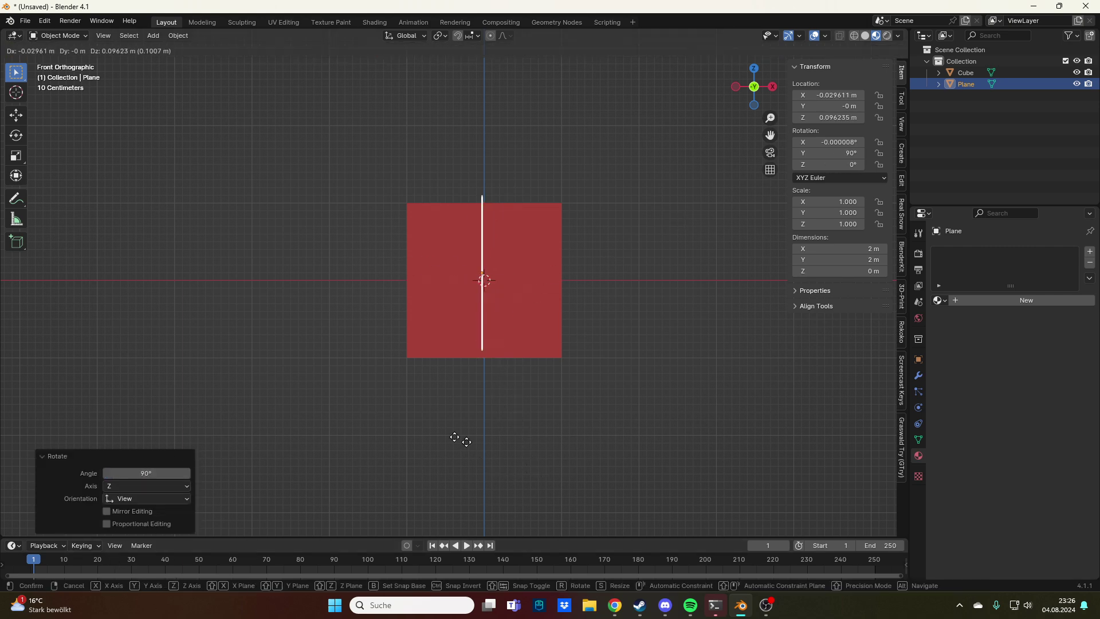
{"action": "left_click", "coordinate": [338, 406]}
{"action": "key", "text": "s"}
{"action": "left_click", "coordinate": [891, 382]}
{"action": "middle_click_drag", "start_coordinate": [892, 381], "coordinate": [572, 283]}
Step: Subdivide the plane with 3 cuts in Edit Mode and return to Object Mode
{"action": "key", "text": "Tab"}
{"action": "key", "text": "ctrl+e"}
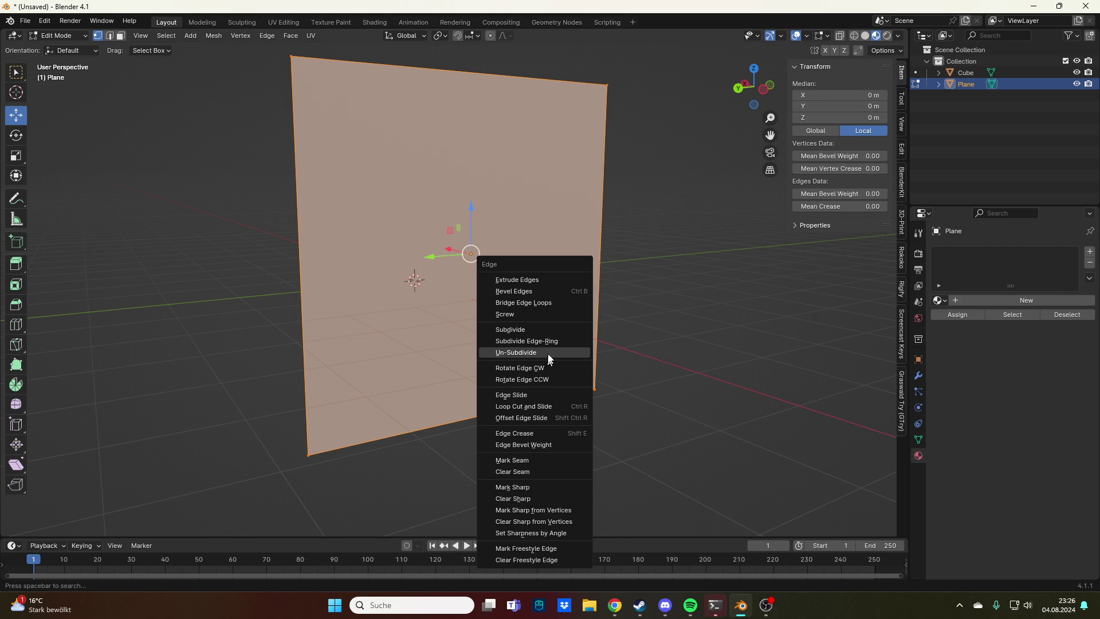
{"action": "left_click", "coordinate": [545, 330]}
{"action": "left_click", "coordinate": [187, 448]}
{"action": "left_click", "coordinate": [186, 448]}
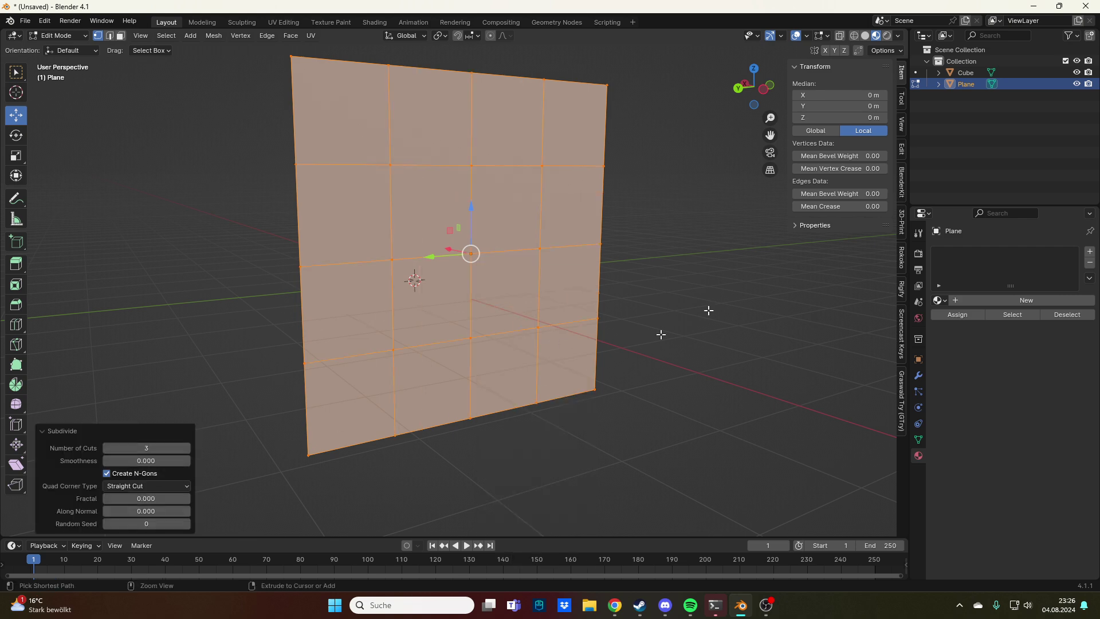
{"action": "scroll", "coordinate": [745, 304], "scroll_direction": "down", "scroll_amount": 2}
{"action": "middle_click_drag", "start_coordinate": [779, 304], "coordinate": [717, 278]}
{"action": "key", "text": "Tab"}
{"action": "middle_click_drag", "start_coordinate": [614, 263], "coordinate": [707, 295]}
{"action": "scroll", "coordinate": [707, 294], "scroll_direction": "up", "scroll_amount": 2}
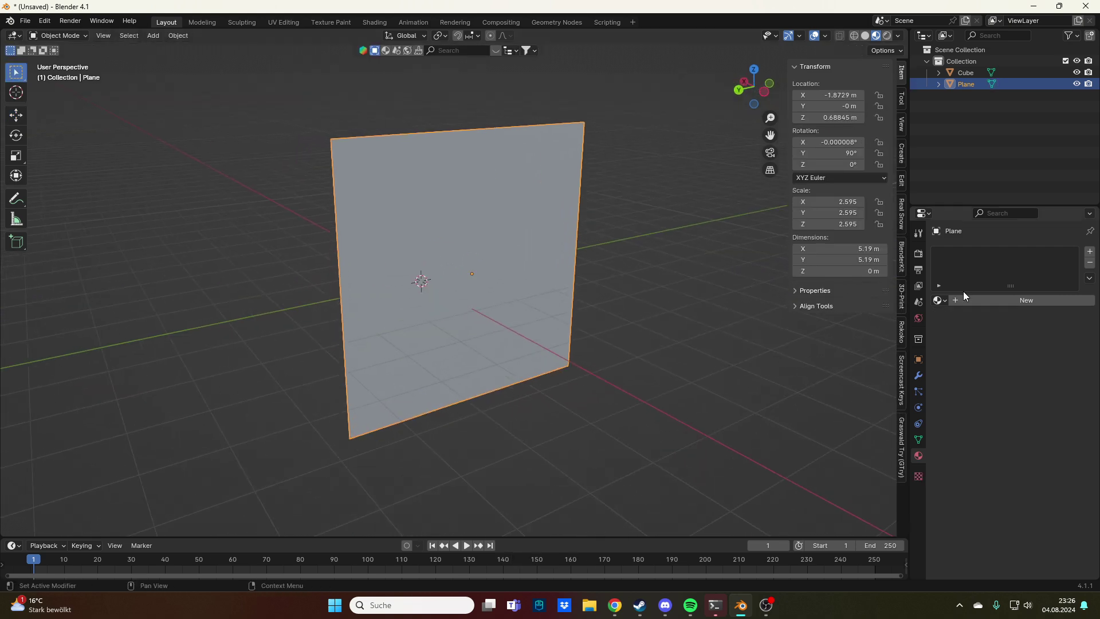
Step: Assign the cube's existing material to the plane
{"action": "left_click", "coordinate": [939, 299]}
{"action": "left_click", "coordinate": [971, 318]}
{"action": "middle_click_drag", "start_coordinate": [539, 325], "coordinate": [528, 322]}
{"action": "scroll", "coordinate": [616, 322], "scroll_direction": "up", "scroll_amount": 1}
{"action": "scroll", "coordinate": [618, 322], "scroll_direction": "down", "scroll_amount": 1}
Step: Add a color attribute named Color to the plane, with Vertex domain and Color data type
{"action": "left_click", "coordinate": [919, 440]}
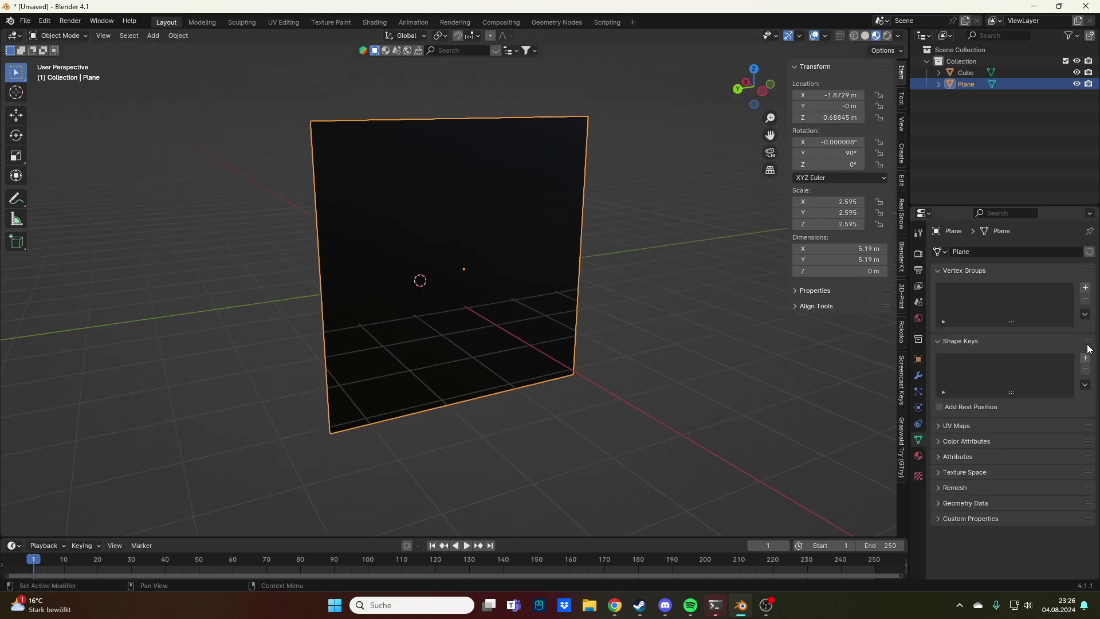
{"action": "left_click", "coordinate": [937, 444]}
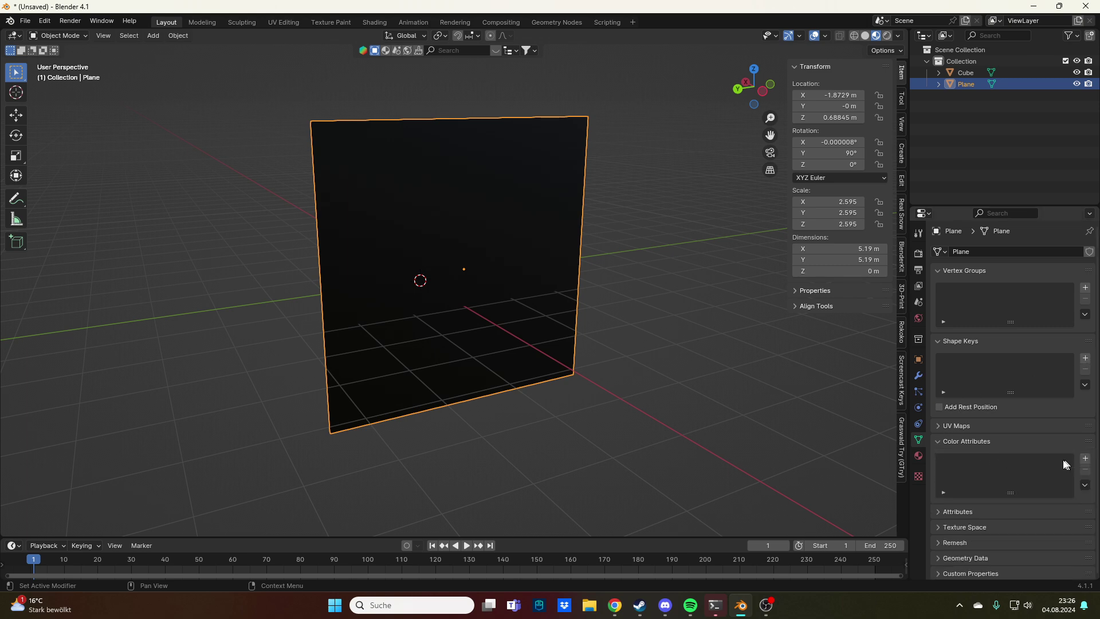
{"action": "left_click", "coordinate": [1085, 459]}
{"action": "left_click", "coordinate": [960, 517]}
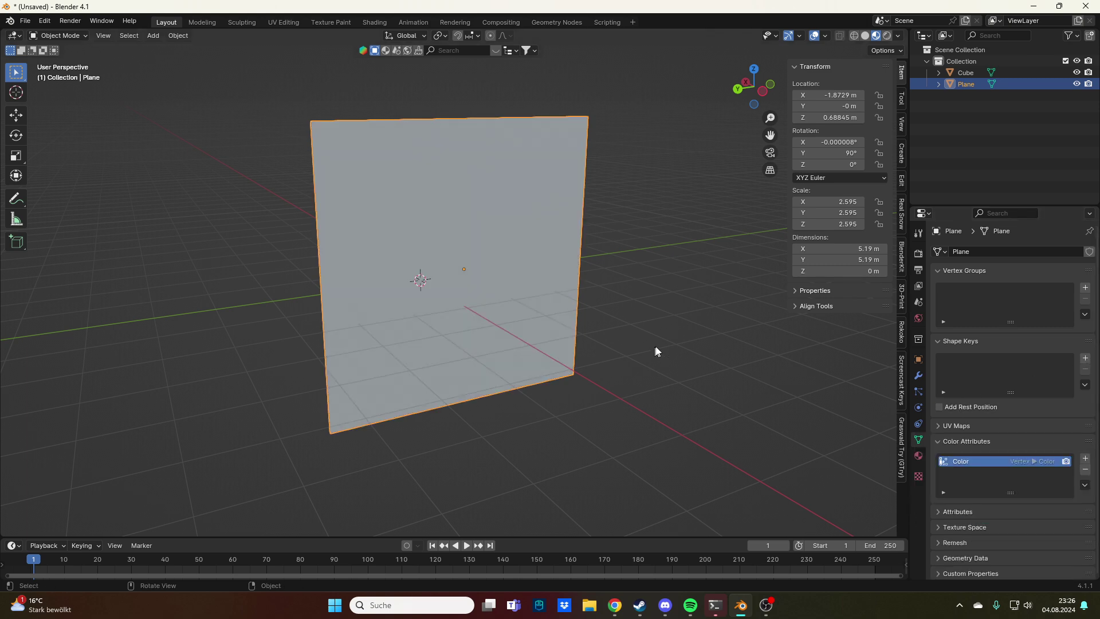
Step: Switch the plane from Object Mode to Vertex Paint mode
{"action": "scroll", "coordinate": [654, 349], "scroll_direction": "up", "scroll_amount": 2}
{"action": "middle_click_drag", "start_coordinate": [303, 103], "coordinate": [191, 50]}
{"action": "left_click", "coordinate": [65, 35]}
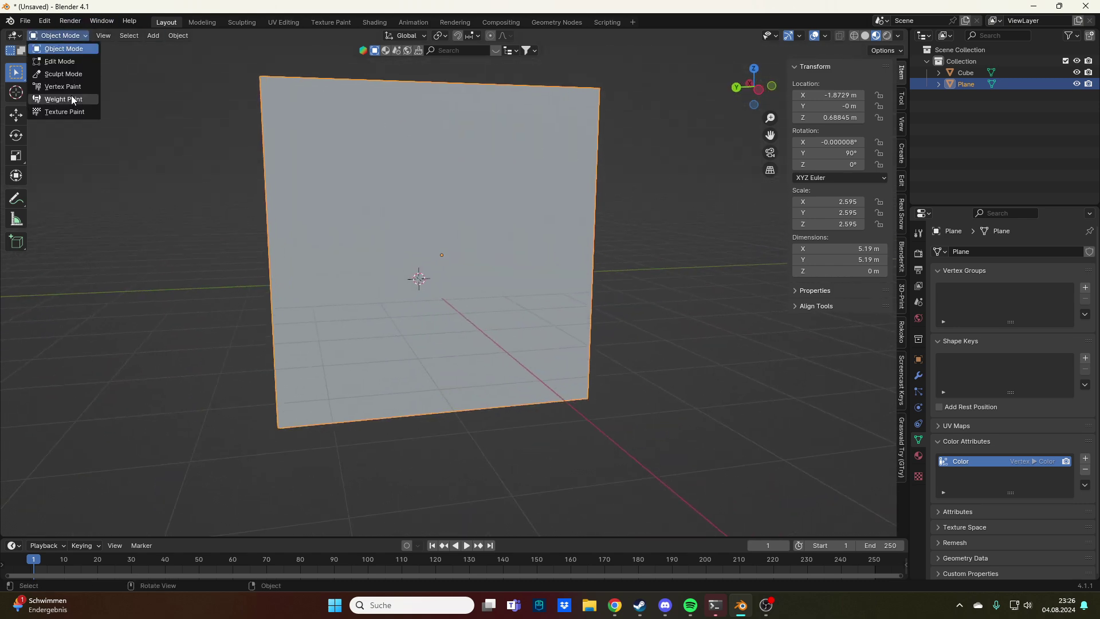
{"action": "left_click", "coordinate": [72, 88]}
Step: Using Erase Alpha blending at a brush strength of 0.3, paint over the whole plane to make it slightly transparent
{"action": "left_click", "coordinate": [158, 51]}
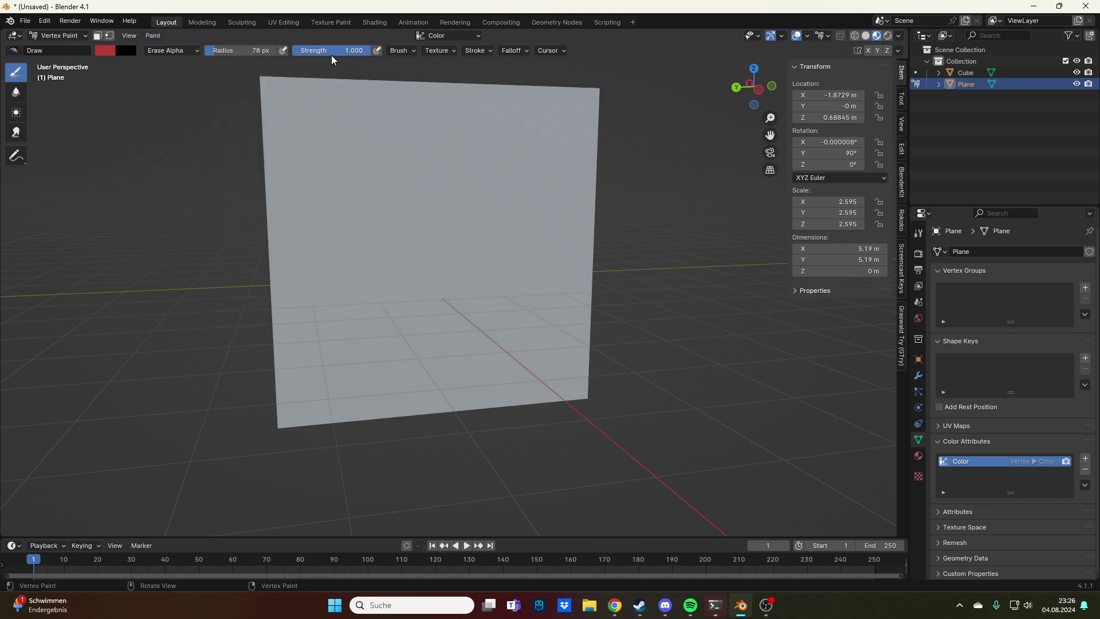
{"action": "left_click", "coordinate": [362, 50]}
{"action": "type", "text": "0.3"}
{"action": "key", "text": "Return"}
{"action": "mouse_move", "coordinate": [437, 274]}
{"action": "left_mouse_down"}
{"action": "mouse_move", "coordinate": [483, 309]}
{"action": "mouse_move", "coordinate": [363, 212]}
{"action": "mouse_move", "coordinate": [324, 406]}
{"action": "mouse_move", "coordinate": [565, 387]}
{"action": "mouse_move", "coordinate": [578, 80]}
{"action": "mouse_move", "coordinate": [511, 93]}
{"action": "mouse_move", "coordinate": [278, 98]}
{"action": "mouse_move", "coordinate": [290, 398]}
{"action": "mouse_move", "coordinate": [322, 421]}
{"action": "mouse_move", "coordinate": [562, 157]}
{"action": "mouse_move", "coordinate": [260, 118]}
{"action": "left_mouse_up"}
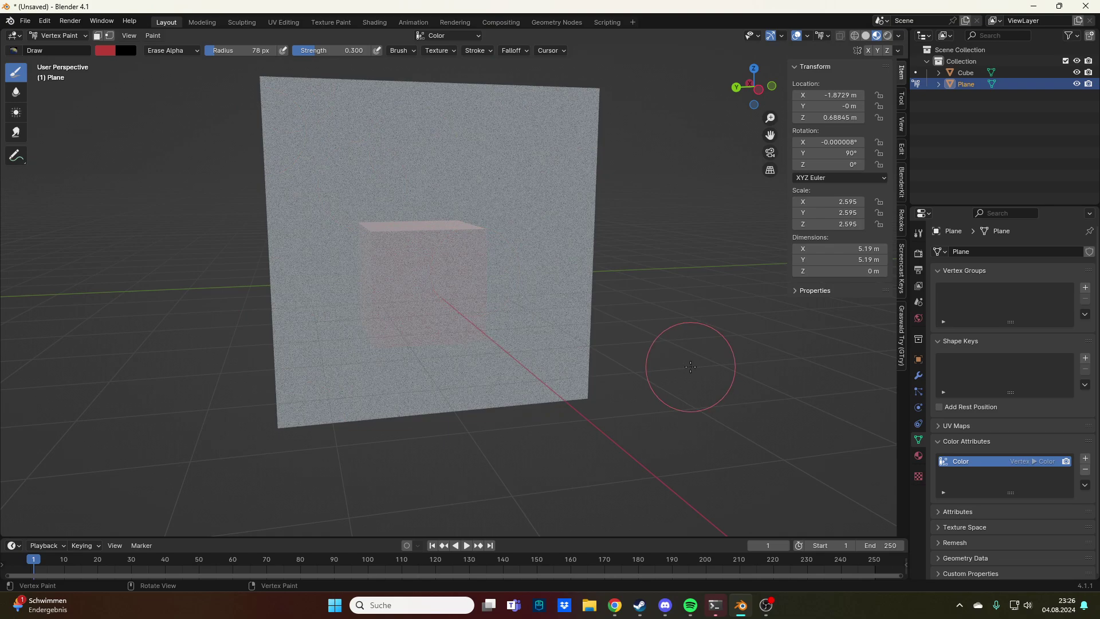
{"action": "middle_click_drag", "start_coordinate": [691, 367], "coordinate": [261, 70]}
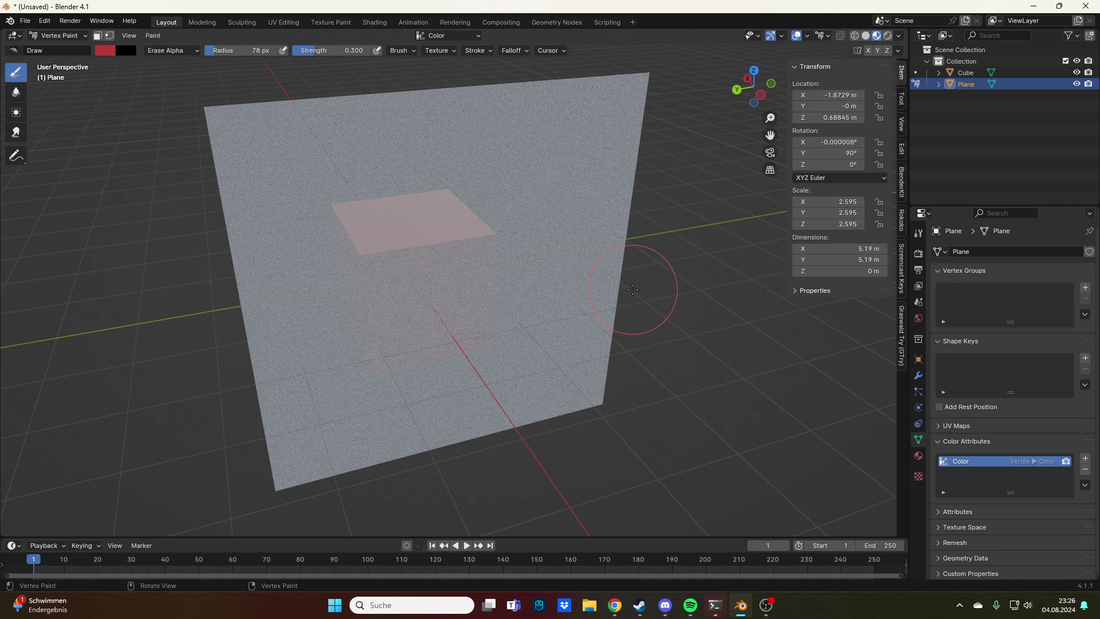
{"action": "left_click", "coordinate": [159, 52]}
{"action": "left_click", "coordinate": [199, 80]}
{"action": "left_click", "coordinate": [104, 50]}
Step: Raise the brush strength to 0.6 and paint over the whole plane with Erase Alpha blending to fade it further
{"action": "left_click", "coordinate": [334, 50]}
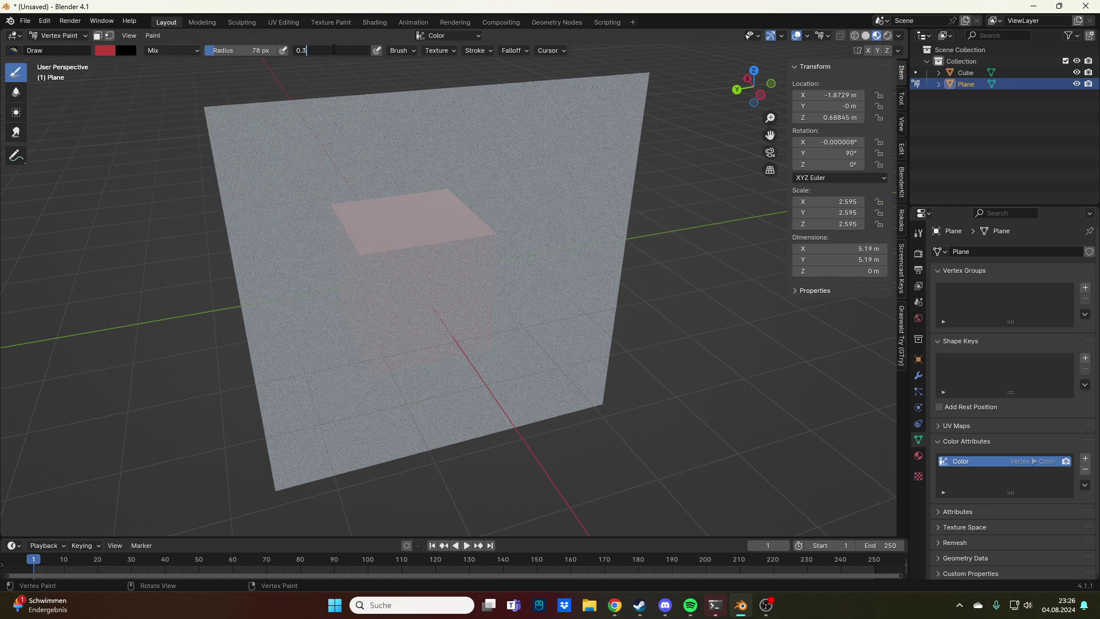
{"action": "type", "text": "6"}
{"action": "key", "text": "Return"}
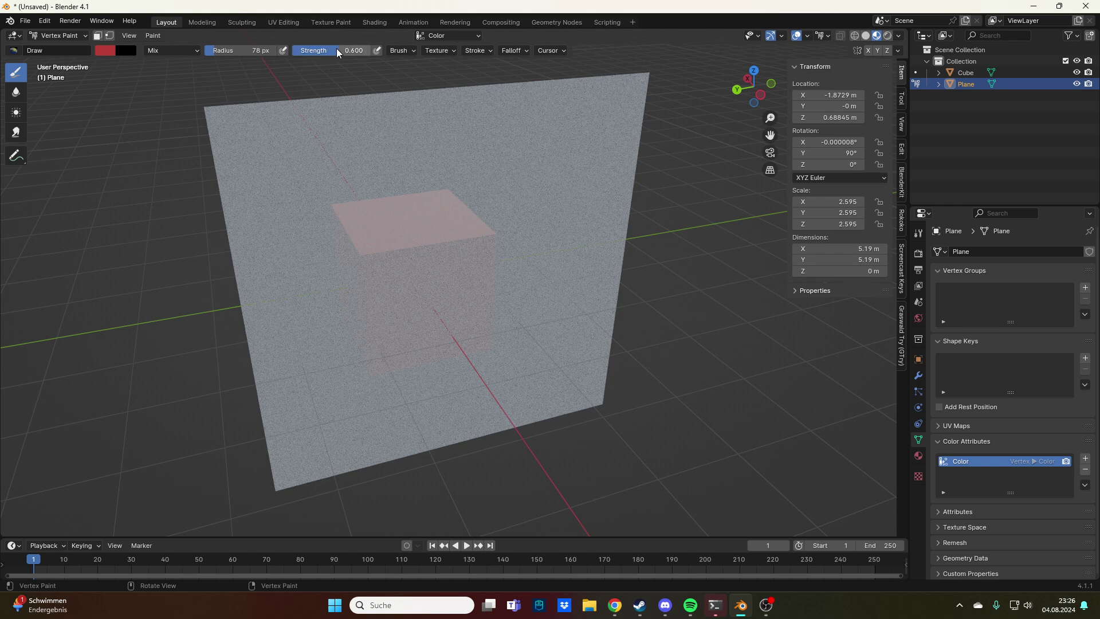
{"action": "left_click", "coordinate": [174, 52]}
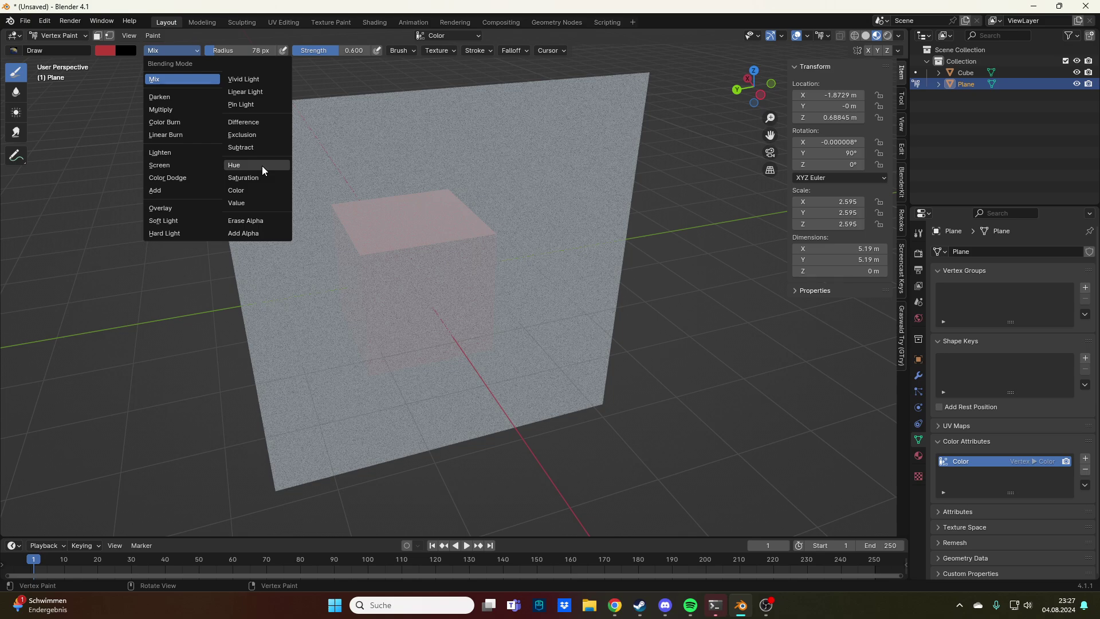
{"action": "left_click", "coordinate": [262, 222]}
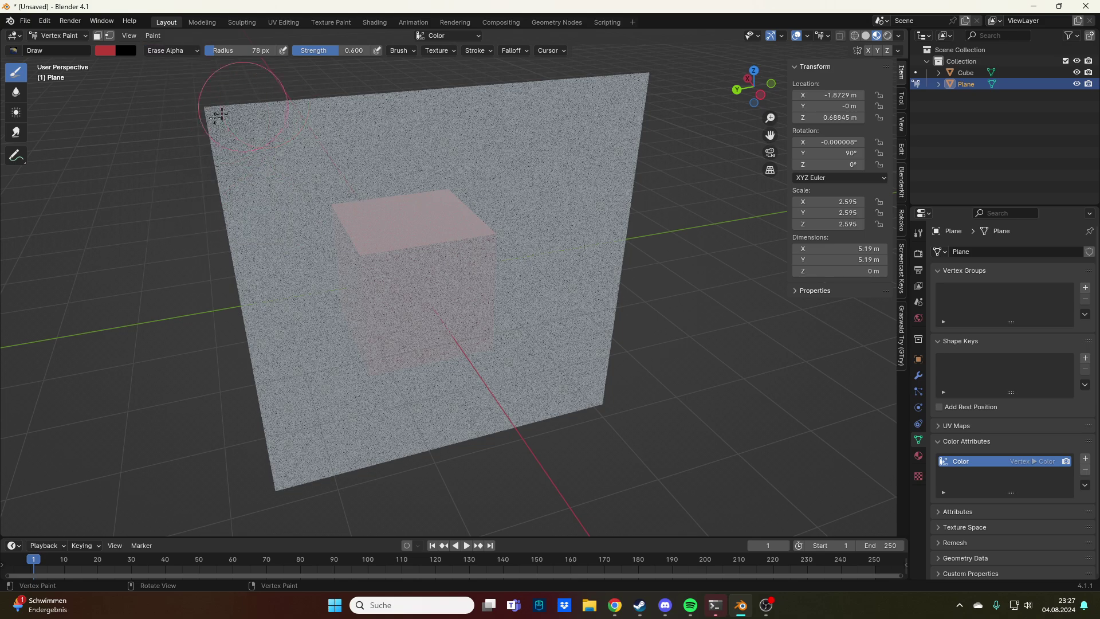
{"action": "mouse_move", "coordinate": [221, 118]}
{"action": "left_mouse_down"}
{"action": "mouse_move", "coordinate": [597, 106]}
{"action": "mouse_move", "coordinate": [487, 172]}
{"action": "mouse_move", "coordinate": [286, 229]}
{"action": "mouse_move", "coordinate": [344, 315]}
{"action": "mouse_move", "coordinate": [596, 210]}
{"action": "mouse_move", "coordinate": [599, 318]}
{"action": "mouse_move", "coordinate": [527, 424]}
{"action": "mouse_move", "coordinate": [378, 418]}
{"action": "mouse_move", "coordinate": [484, 444]}
{"action": "mouse_move", "coordinate": [272, 426]}
{"action": "mouse_move", "coordinate": [344, 477]}
{"action": "left_mouse_up"}
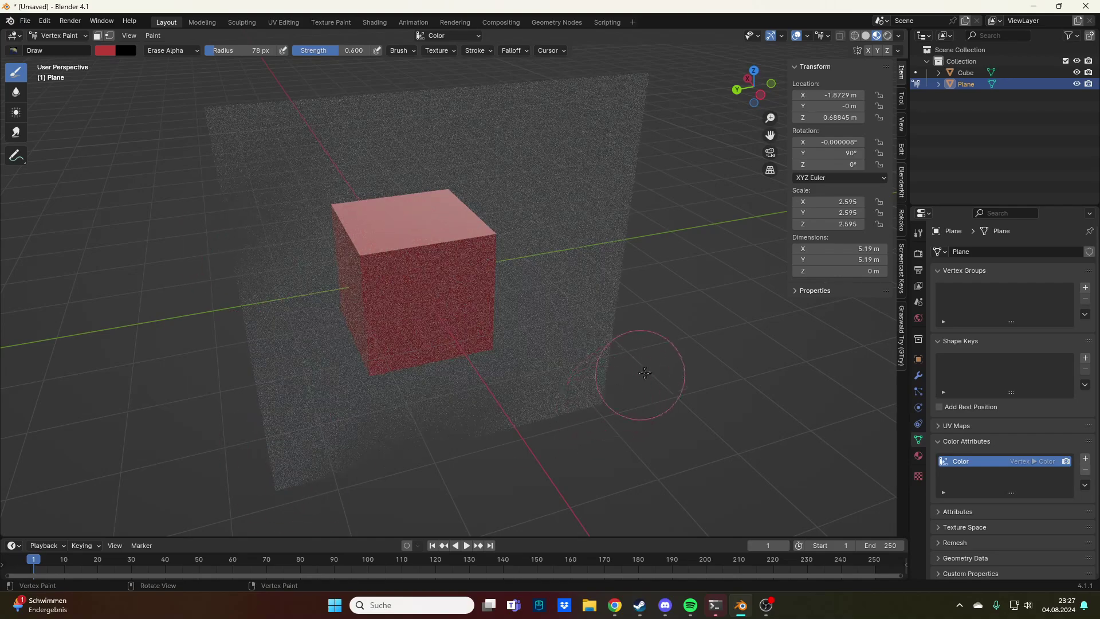
Step: Examine the semi-transparent plane and the cube behind it from several angles
{"action": "middle_click_drag", "start_coordinate": [634, 379], "coordinate": [651, 338]}
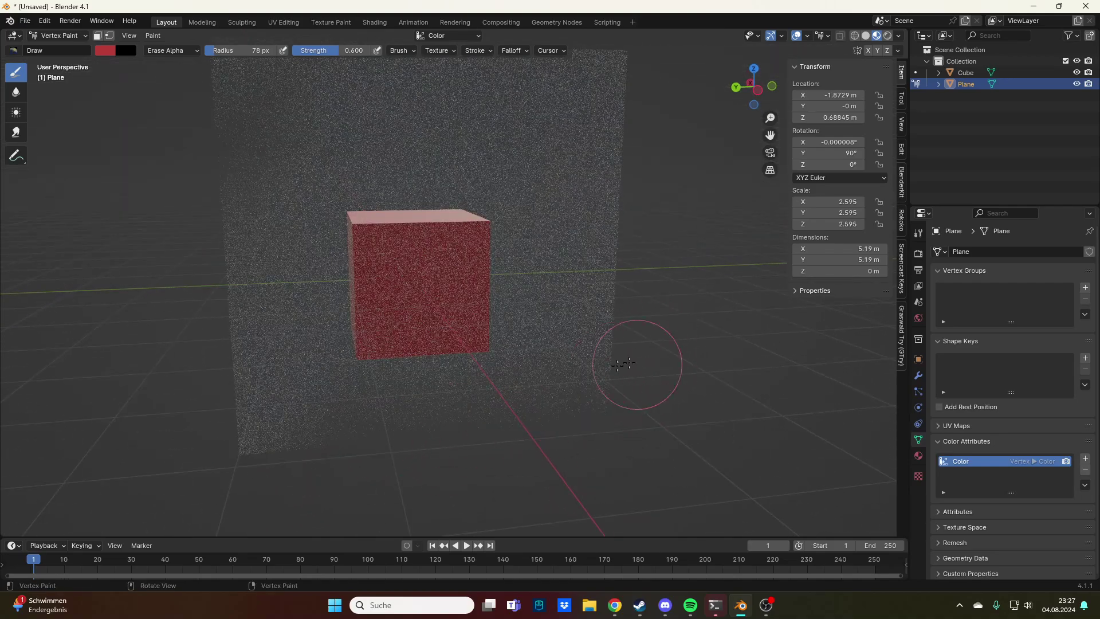
{"action": "mouse_move", "coordinate": [830, 351]}
{"action": "middle_mouse_down"}
{"action": "mouse_move", "coordinate": [694, 363]}
{"action": "mouse_move", "coordinate": [667, 298]}
{"action": "middle_mouse_up"}
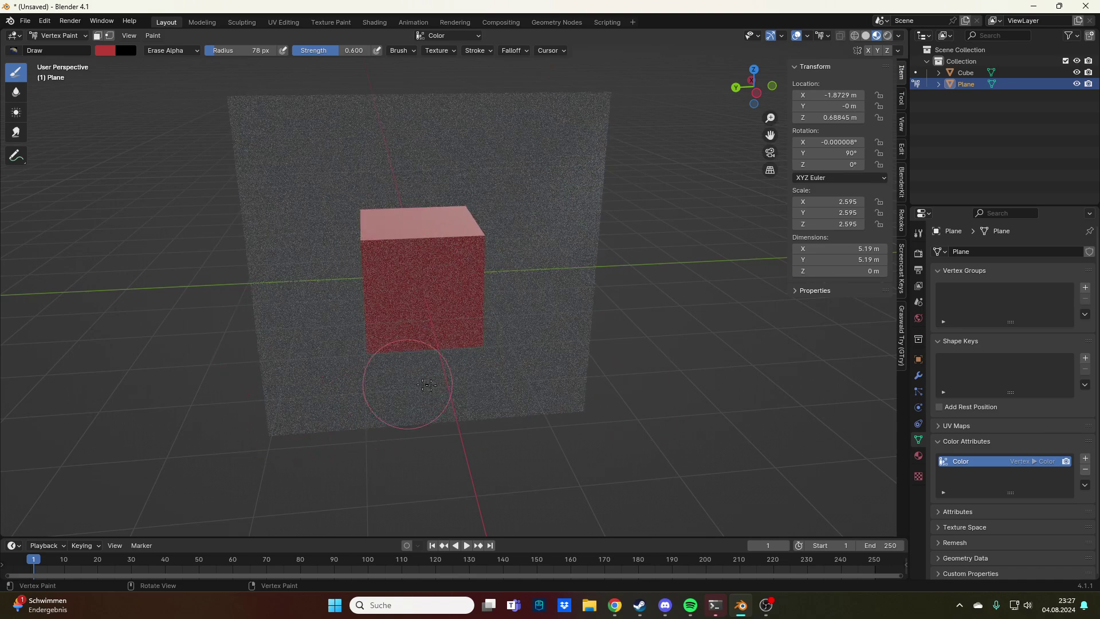
{"action": "middle_click_drag", "start_coordinate": [425, 385], "coordinate": [642, 382]}
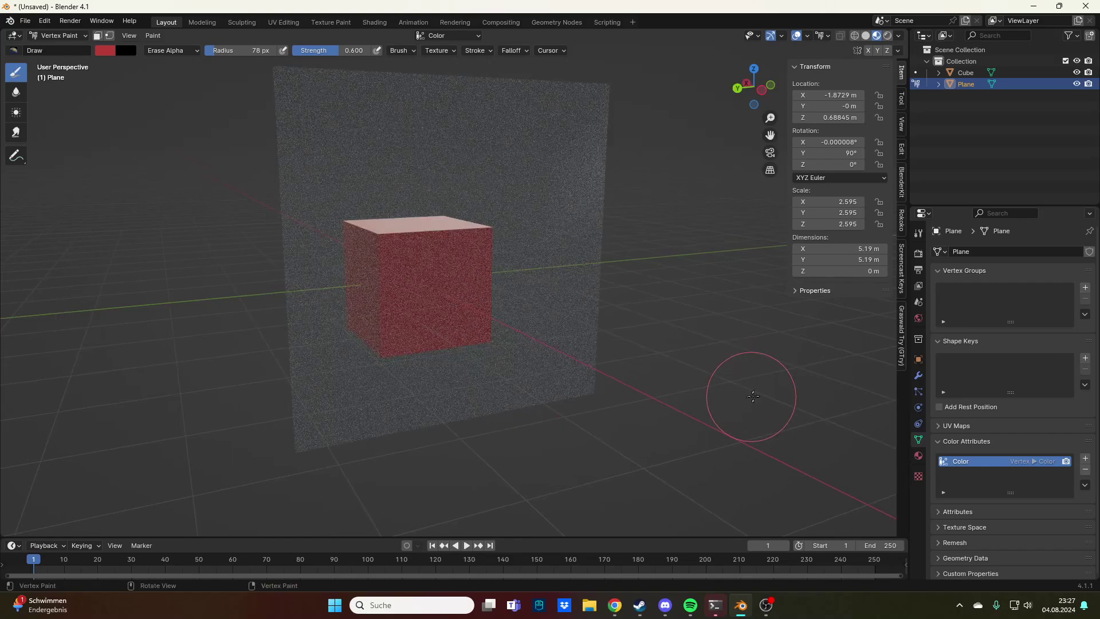
{"action": "mouse_move", "coordinate": [753, 396]}
{"action": "middle_mouse_down"}
{"action": "mouse_move", "coordinate": [667, 384]}
{"action": "mouse_move", "coordinate": [657, 348]}
{"action": "mouse_move", "coordinate": [536, 364]}
{"action": "mouse_move", "coordinate": [657, 381]}
{"action": "mouse_move", "coordinate": [716, 433]}
{"action": "mouse_move", "coordinate": [731, 373]}
{"action": "middle_mouse_up"}
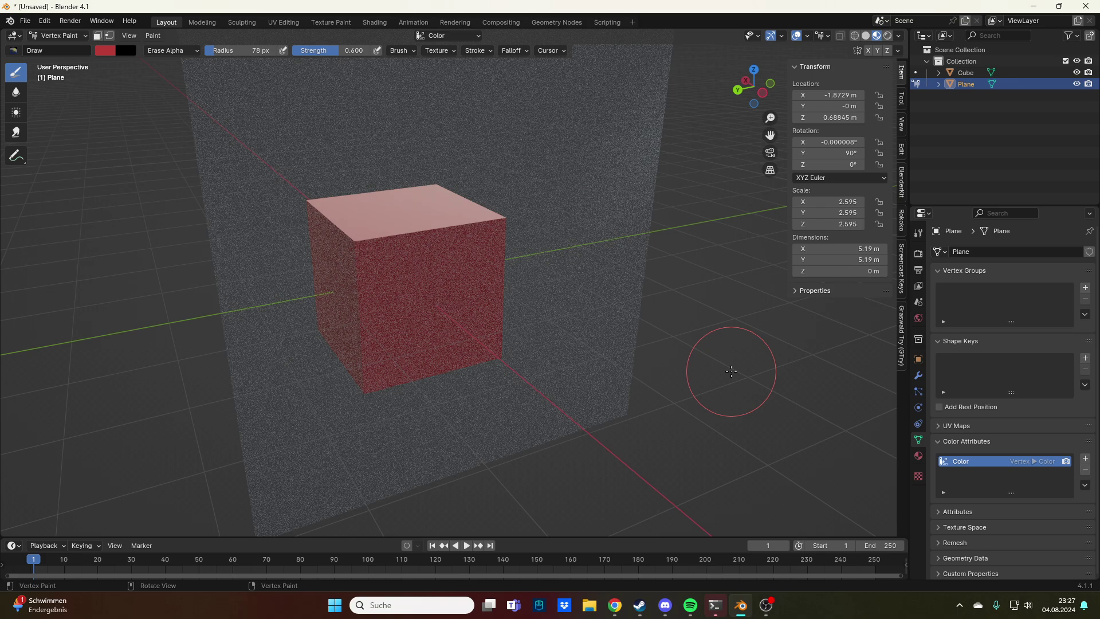
{"action": "middle_click_drag", "start_coordinate": [732, 371], "coordinate": [724, 358]}
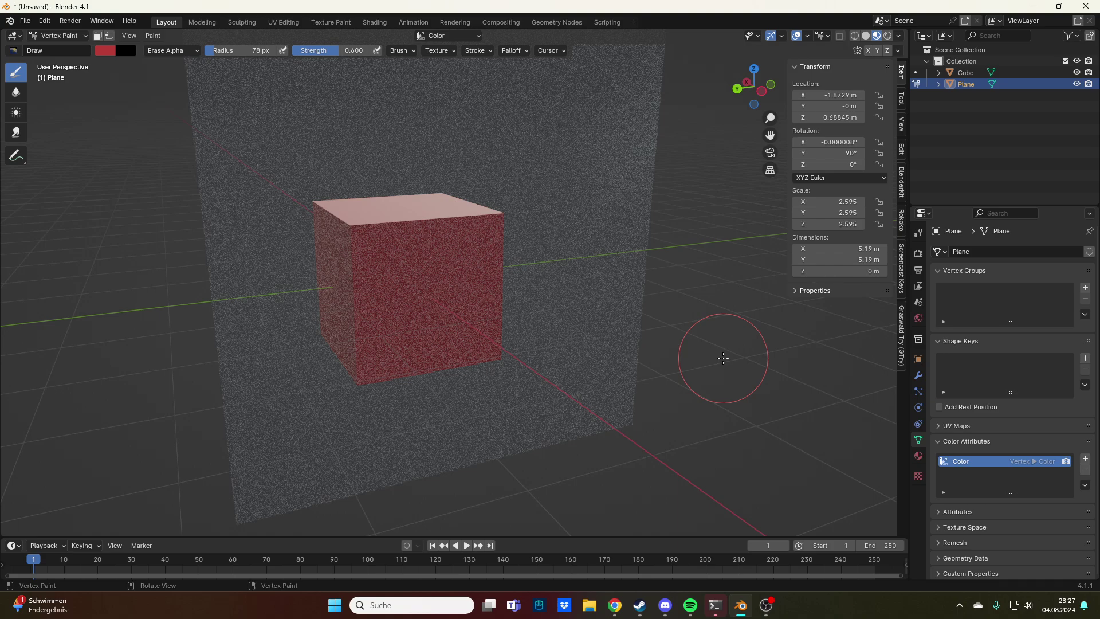
{"action": "middle_click_drag", "start_coordinate": [675, 295], "coordinate": [687, 305]}
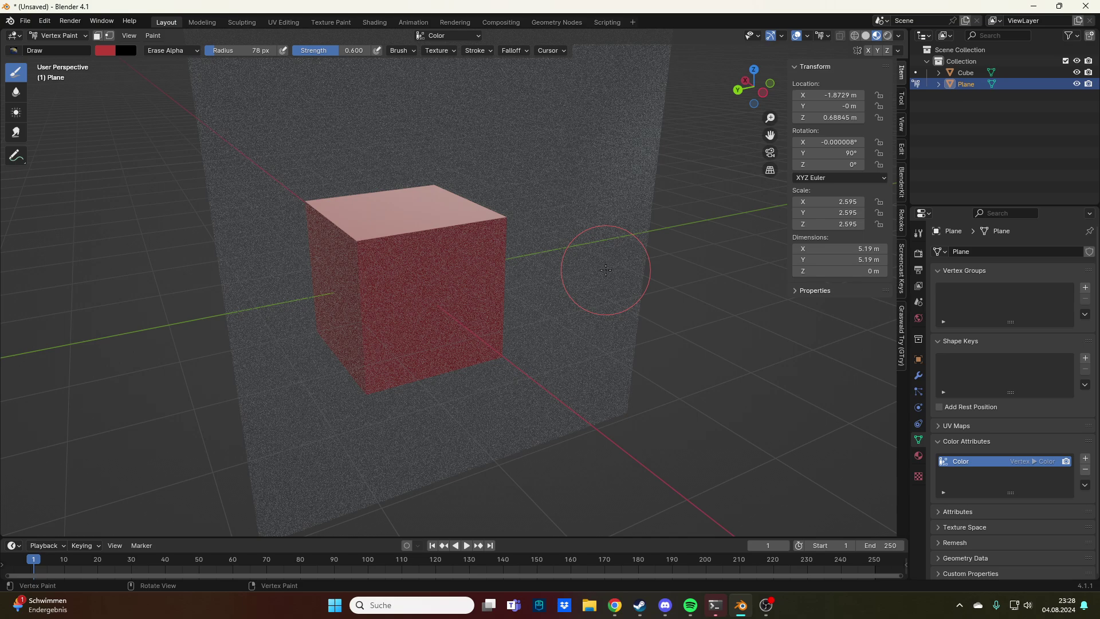
{"action": "mouse_move", "coordinate": [606, 270]}
{"action": "middle_mouse_down"}
{"action": "mouse_move", "coordinate": [695, 212]}
{"action": "mouse_move", "coordinate": [639, 229]}
{"action": "mouse_move", "coordinate": [487, 207]}
{"action": "mouse_move", "coordinate": [509, 249]}
{"action": "mouse_move", "coordinate": [545, 252]}
{"action": "mouse_move", "coordinate": [493, 250]}
{"action": "mouse_move", "coordinate": [704, 229]}
{"action": "mouse_move", "coordinate": [431, 165]}
{"action": "middle_mouse_up"}
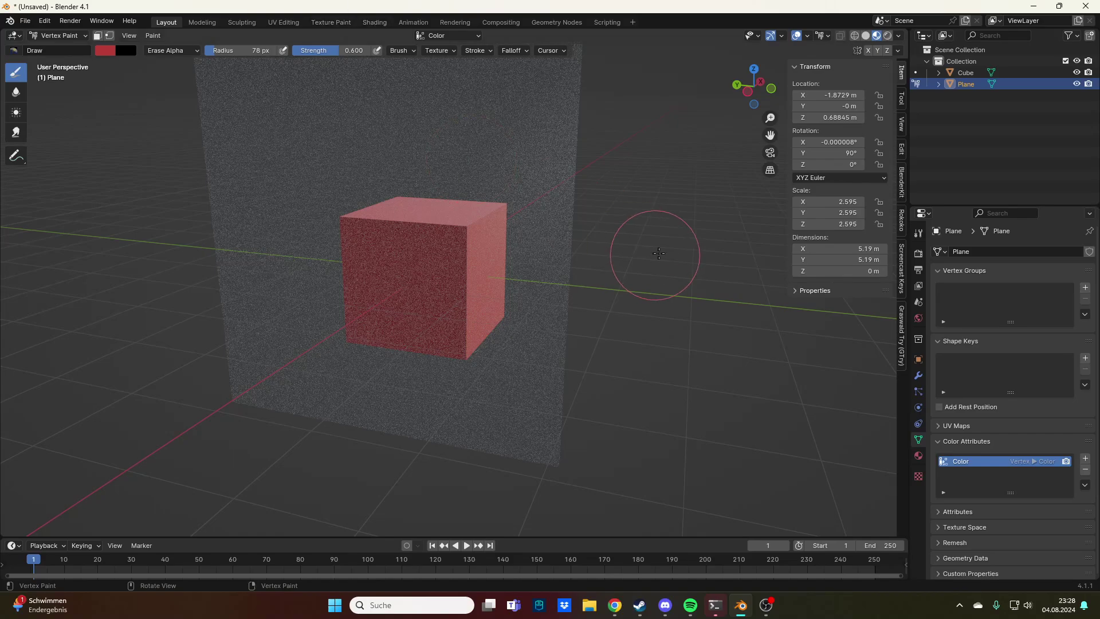
{"action": "mouse_move", "coordinate": [659, 253]}
{"action": "middle_mouse_down"}
{"action": "mouse_move", "coordinate": [717, 236]}
{"action": "mouse_move", "coordinate": [679, 255]}
{"action": "middle_mouse_up"}
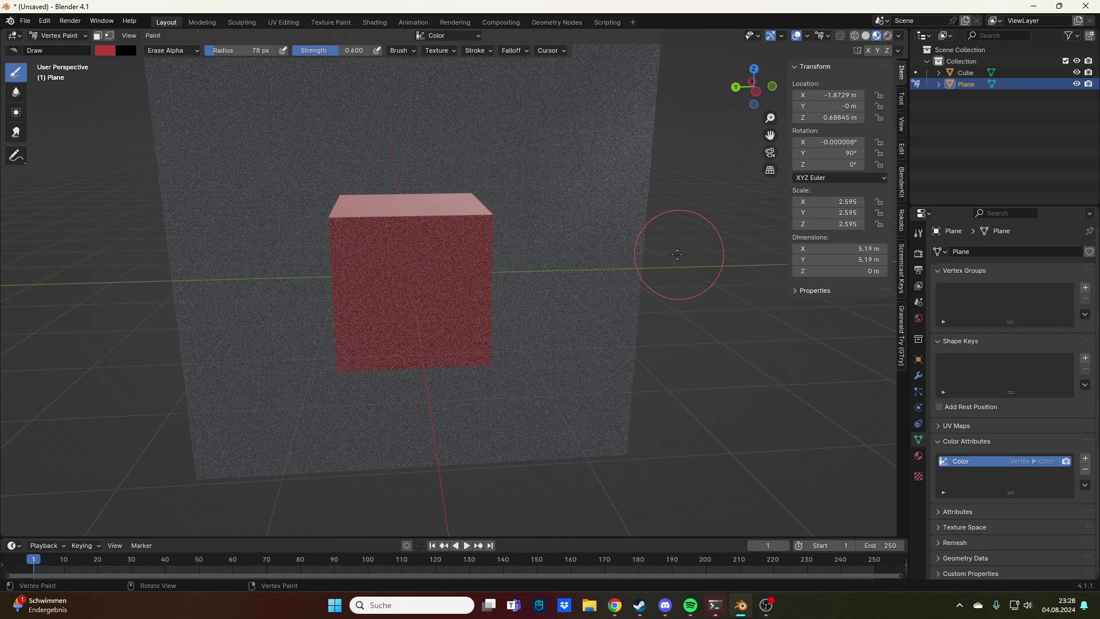
Step: Set the brush strength to 1.0 and erase the alpha along the plane's upper edge
{"action": "scroll", "coordinate": [492, 170], "scroll_direction": "down", "scroll_amount": 2}
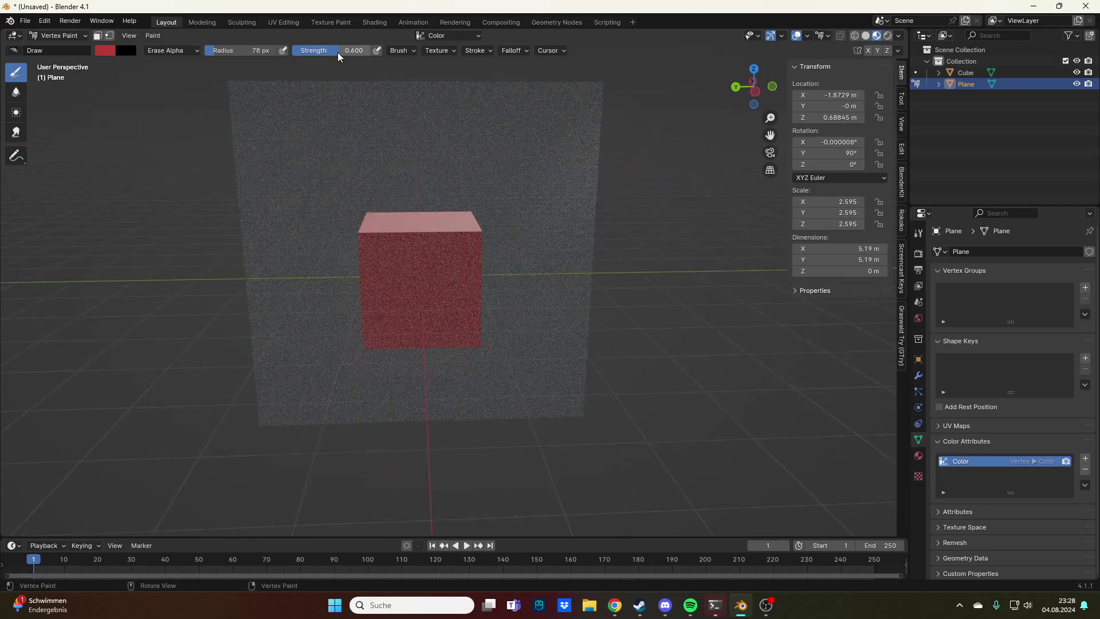
{"action": "mouse_move", "coordinate": [235, 86]}
{"action": "left_mouse_down"}
{"action": "mouse_move", "coordinate": [491, 81]}
{"action": "mouse_move", "coordinate": [432, 90]}
{"action": "left_mouse_up"}
{"action": "middle_click_drag", "start_coordinate": [669, 149], "coordinate": [679, 155], "text": "ctrl"}
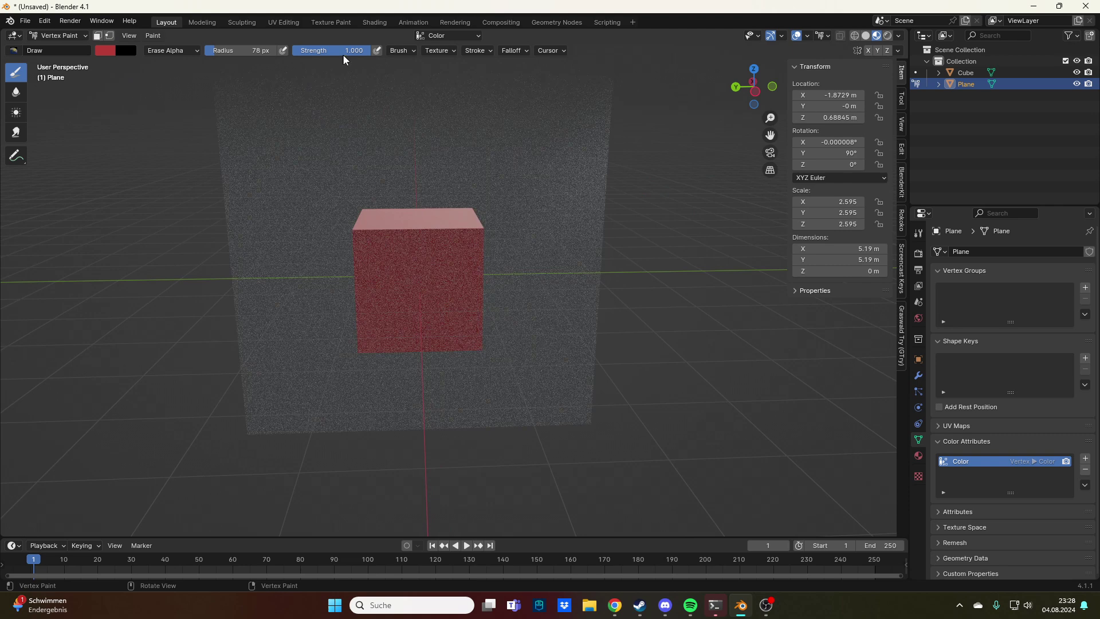
{"action": "left_click", "coordinate": [348, 52]}
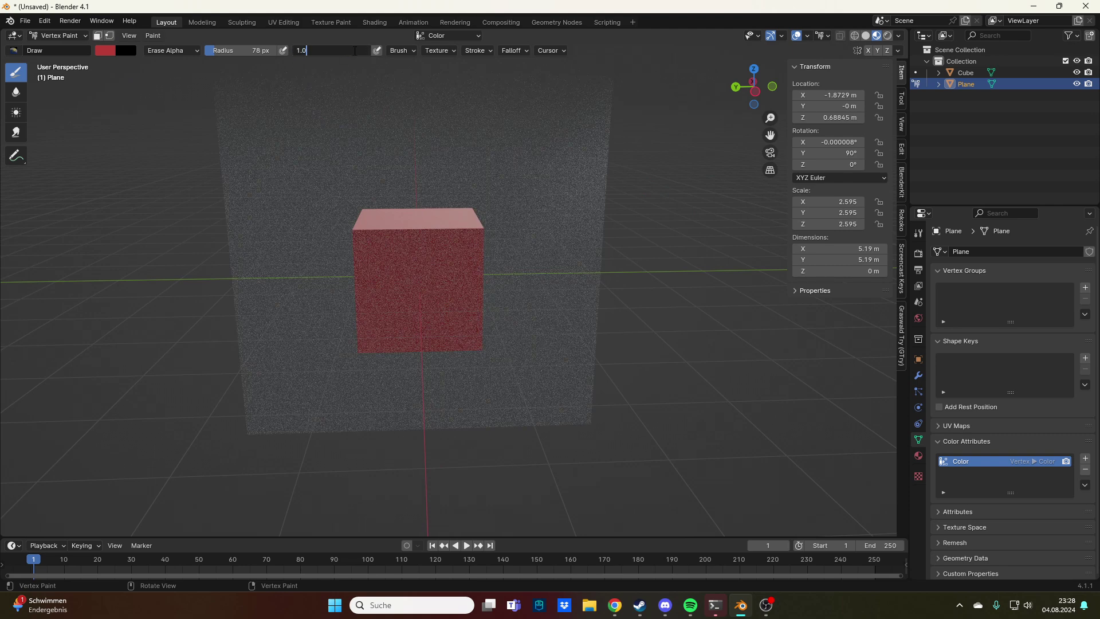
{"action": "key", "text": "Return"}
Step: Change the brush blending mode to Add Alpha and paint opacity back along the plane's lower edge
{"action": "left_click", "coordinate": [172, 51]}
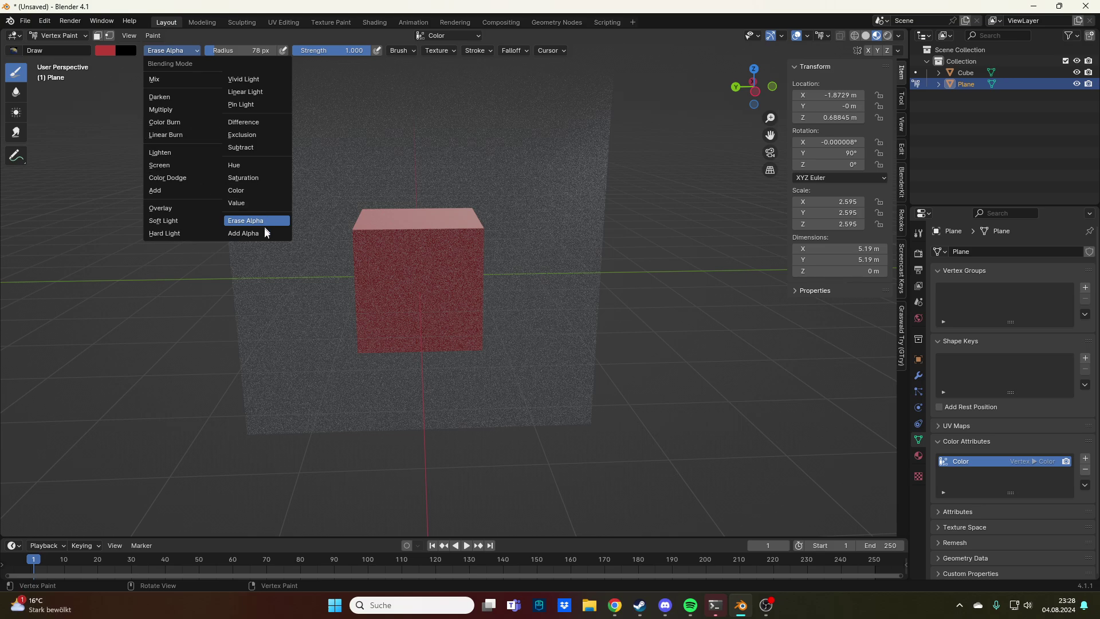
{"action": "left_click", "coordinate": [266, 227]}
{"action": "mouse_move", "coordinate": [245, 437]}
{"action": "left_mouse_down"}
{"action": "mouse_move", "coordinate": [614, 405]}
{"action": "mouse_move", "coordinate": [239, 413]}
{"action": "left_mouse_up"}
{"action": "mouse_move", "coordinate": [739, 356]}
{"action": "middle_mouse_down"}
{"action": "mouse_move", "coordinate": [766, 315]}
{"action": "mouse_move", "coordinate": [693, 295]}
{"action": "middle_mouse_up"}
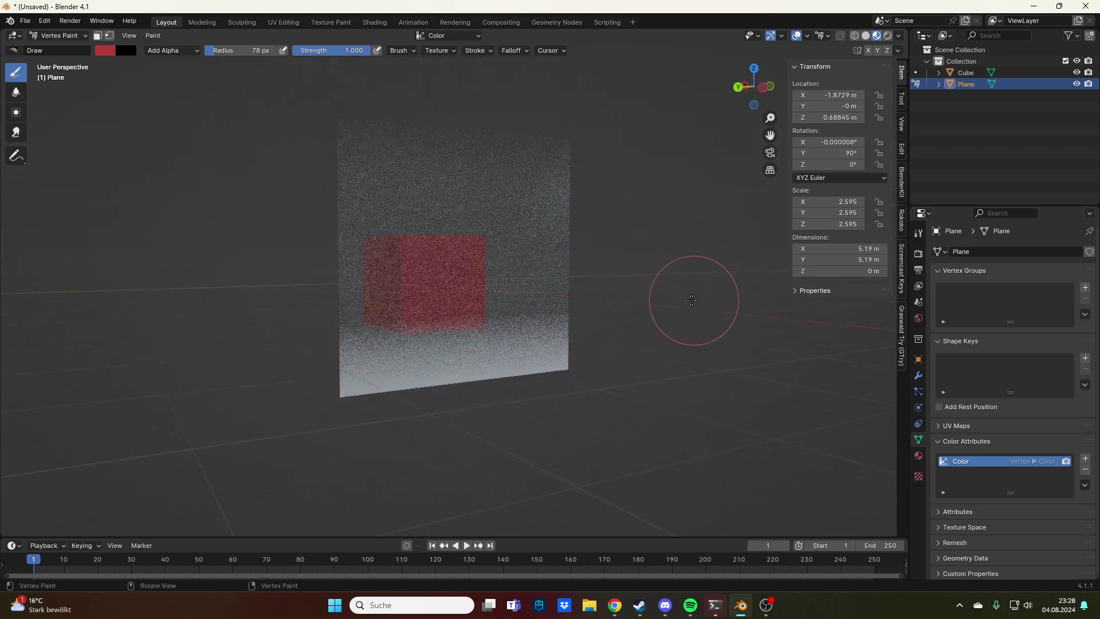
{"action": "mouse_move", "coordinate": [672, 207]}
{"action": "middle_mouse_down"}
{"action": "mouse_move", "coordinate": [660, 219]}
{"action": "mouse_move", "coordinate": [668, 229]}
{"action": "mouse_move", "coordinate": [696, 194]}
{"action": "mouse_move", "coordinate": [648, 293]}
{"action": "mouse_move", "coordinate": [611, 287]}
{"action": "middle_mouse_up"}
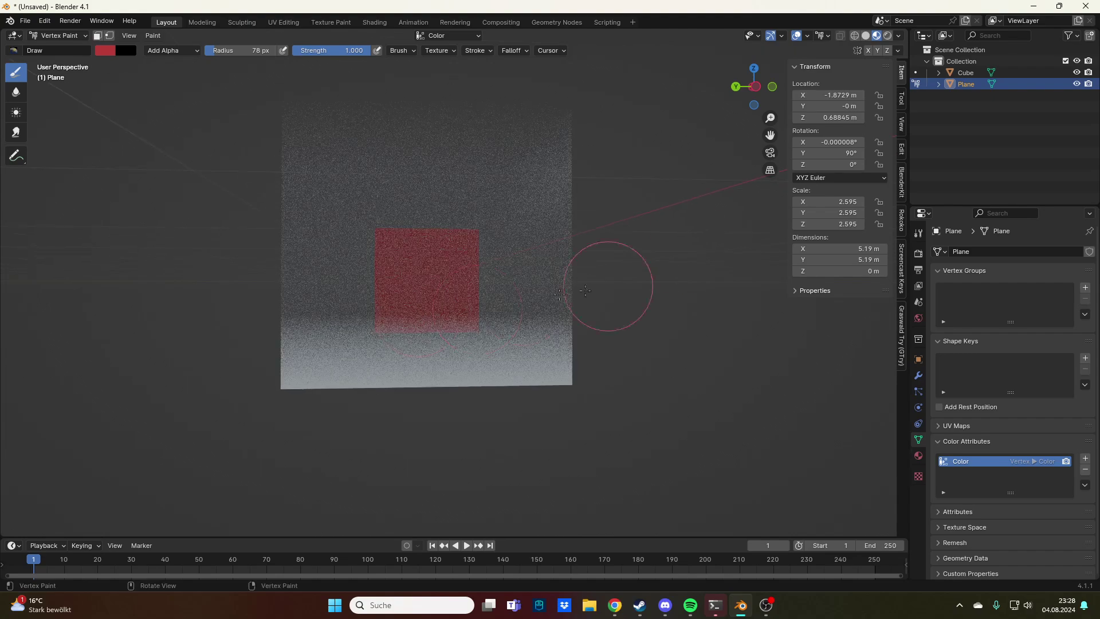
Step: Enlarge the brush radius to 500 px and add alpha over the lower part of the plane for a smoother vertical fade
{"action": "right_click", "coordinate": [218, 290]}
{"action": "left_click_drag", "start_coordinate": [149, 290], "coordinate": [318, 290]}
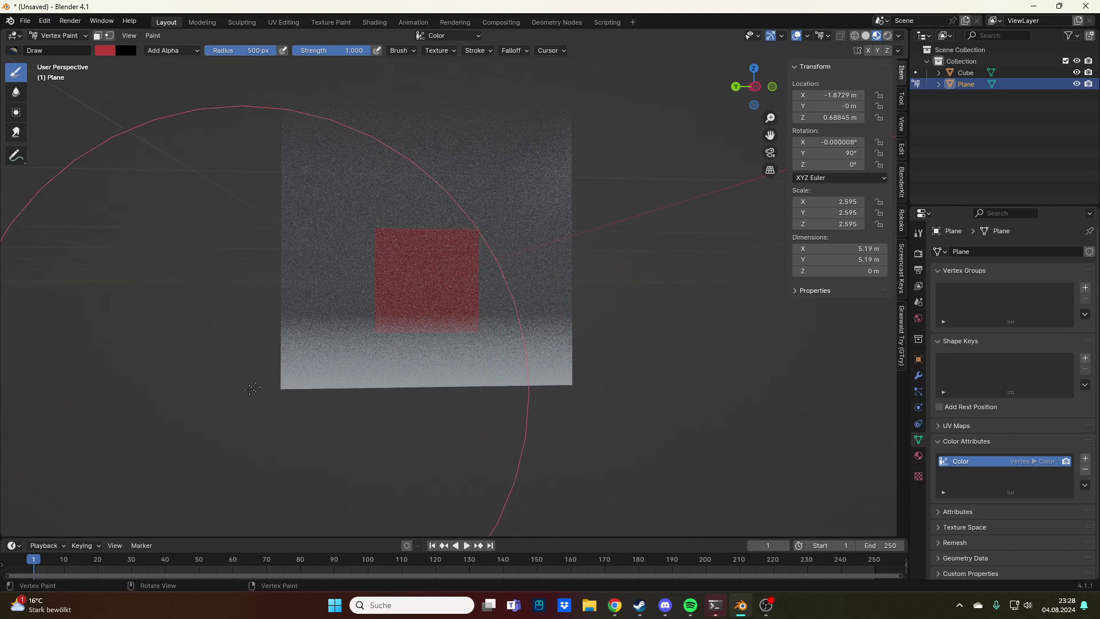
{"action": "mouse_move", "coordinate": [280, 381]}
{"action": "left_mouse_down"}
{"action": "mouse_move", "coordinate": [628, 382]}
{"action": "mouse_move", "coordinate": [170, 376]}
{"action": "left_mouse_up"}
{"action": "mouse_move", "coordinate": [687, 268]}
{"action": "middle_mouse_down"}
{"action": "mouse_move", "coordinate": [716, 297]}
{"action": "mouse_move", "coordinate": [813, 296]}
{"action": "mouse_move", "coordinate": [578, 289]}
{"action": "mouse_move", "coordinate": [651, 298]}
{"action": "mouse_move", "coordinate": [525, 283]}
{"action": "middle_mouse_up"}
{"action": "scroll", "coordinate": [713, 299], "scroll_direction": "down", "scroll_amount": 1}
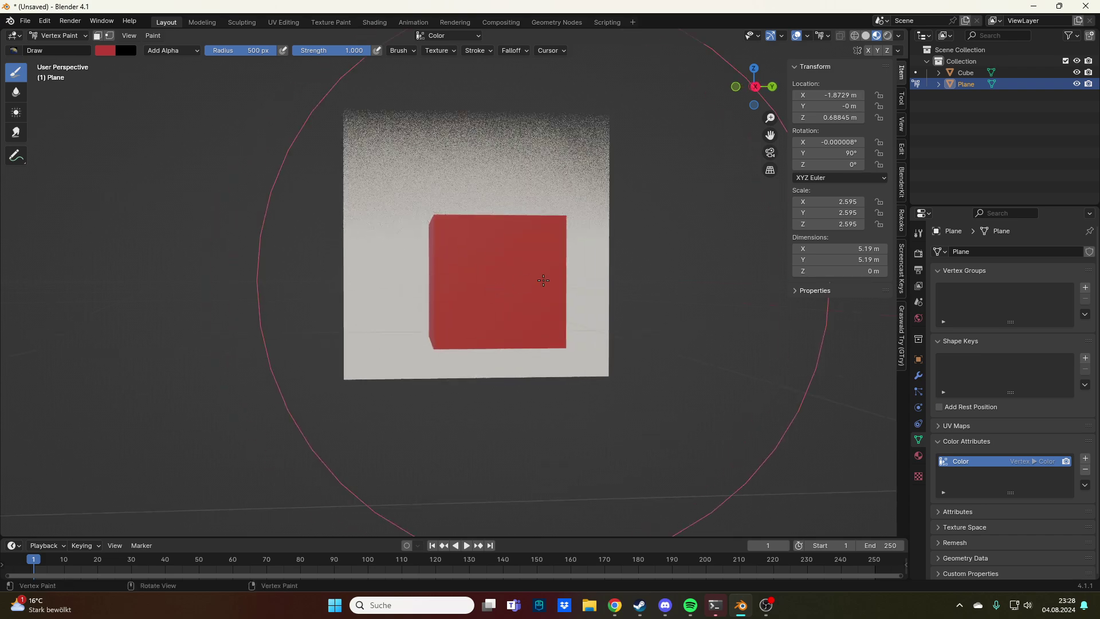
{"action": "middle_click_drag", "start_coordinate": [398, 268], "coordinate": [638, 298]}
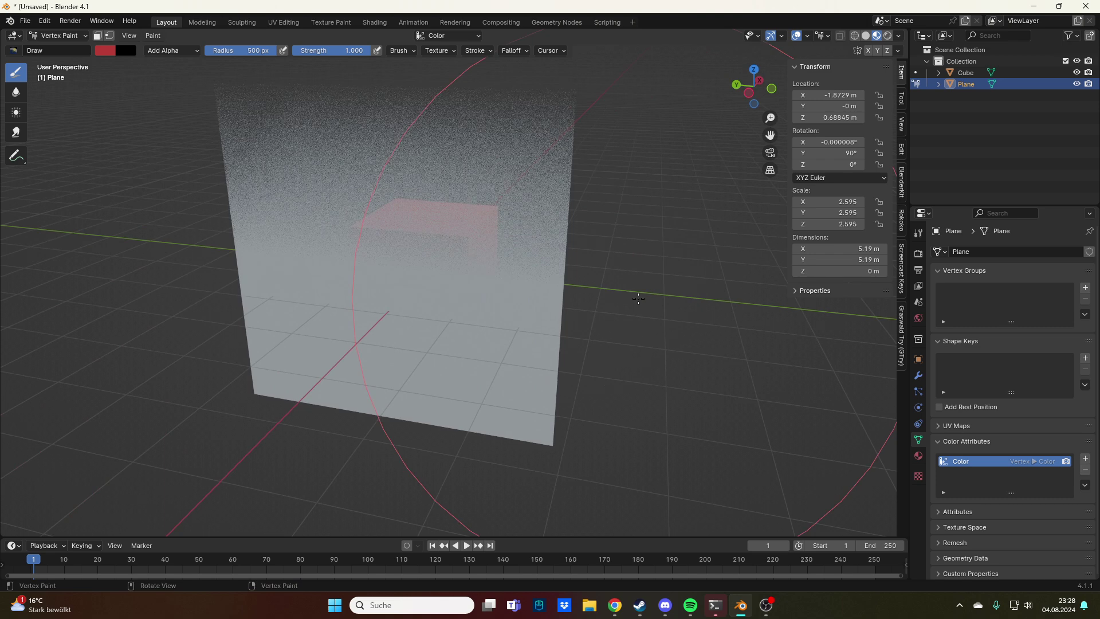